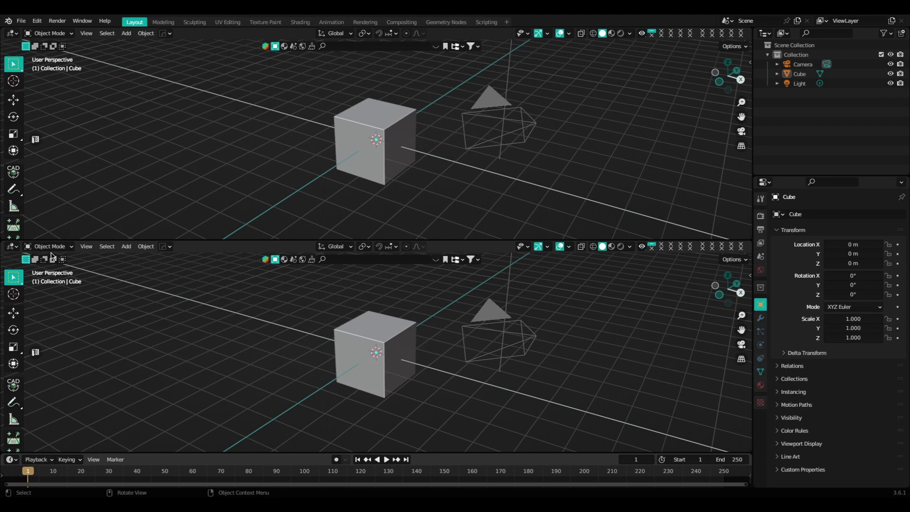
# - Switch the lower viewport to the Geometry Node Editor and create a new node tree for the cube
pyautogui.click(12, 246)
pyautogui.click(47, 326)
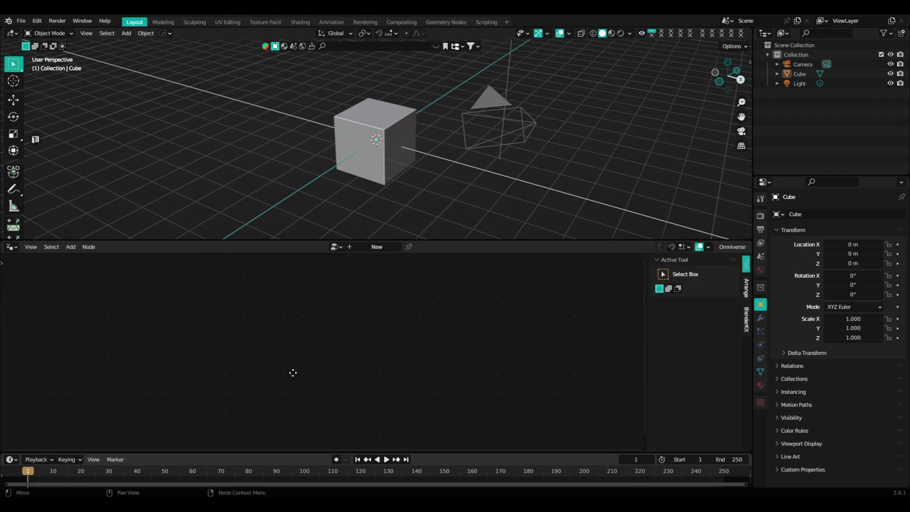
pyautogui.click(377, 247)
pyautogui.scroll(1, 333, 398)
pyautogui.moveTo(333, 399); pyautogui.dragTo(415, 262, button='middle')
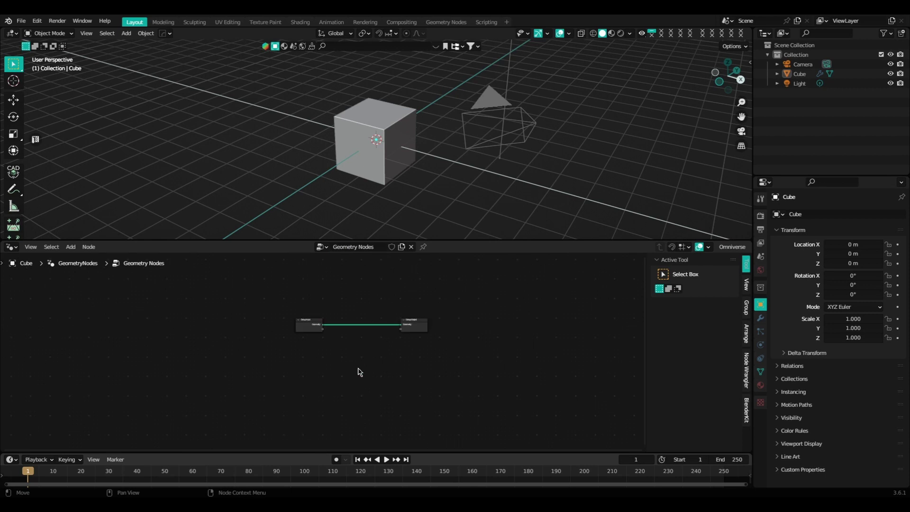
pyautogui.scroll(3, 361, 372)
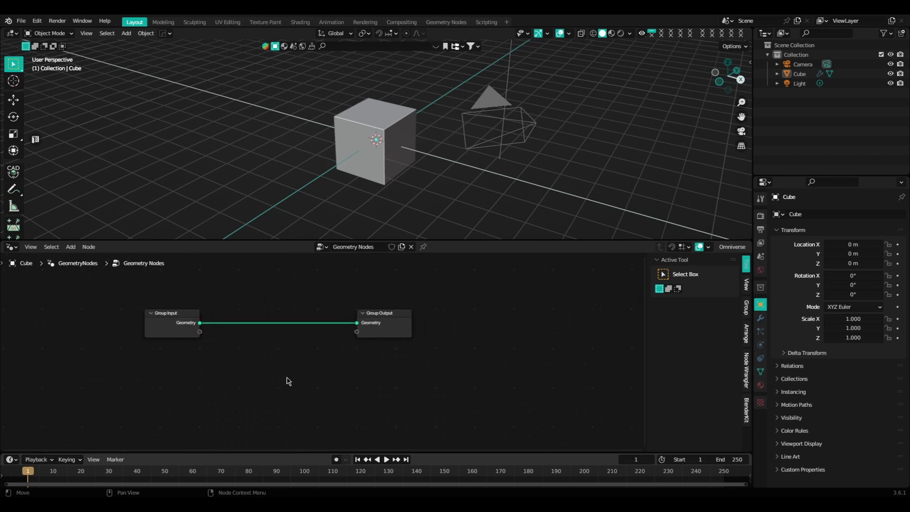
# - Insert a Volume Cube node feeding the Group Output, and move the Group Output farther from it
pyautogui.hotkey('shift', 'a')
pyautogui.click(278, 285)
pyautogui.write('v')
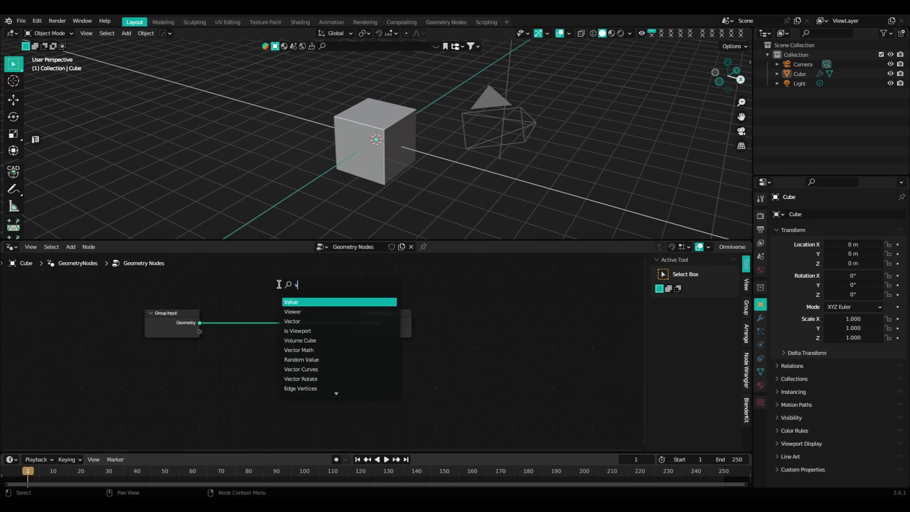
pyautogui.write('ol')
pyautogui.click(291, 305)
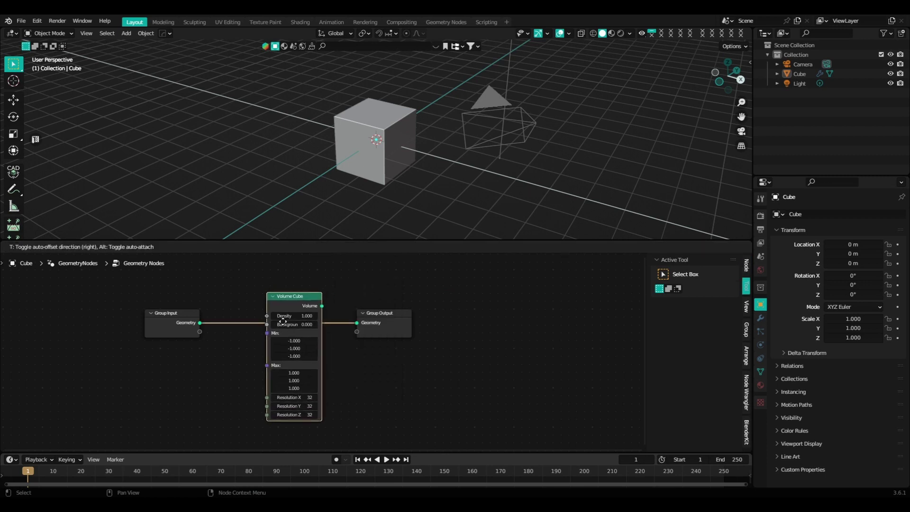
pyautogui.click(276, 326)
pyautogui.moveTo(353, 364); pyautogui.dragTo(388, 356, button='middle')
pyautogui.moveTo(416, 306); pyautogui.dragTo(497, 294)
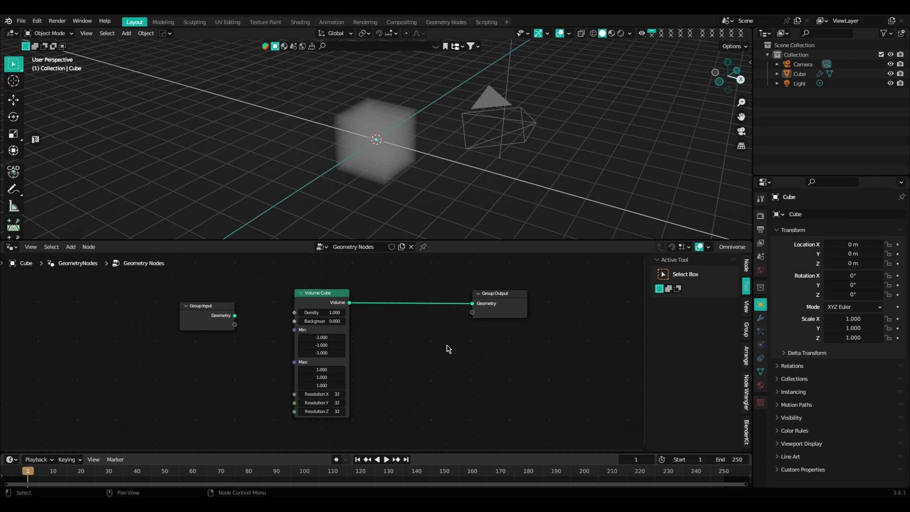
# - Insert a Volume to Mesh node between Volume Cube and Group Output, and space out the nodes around it
pyautogui.hotkey('shift', 'a')
pyautogui.click(431, 283)
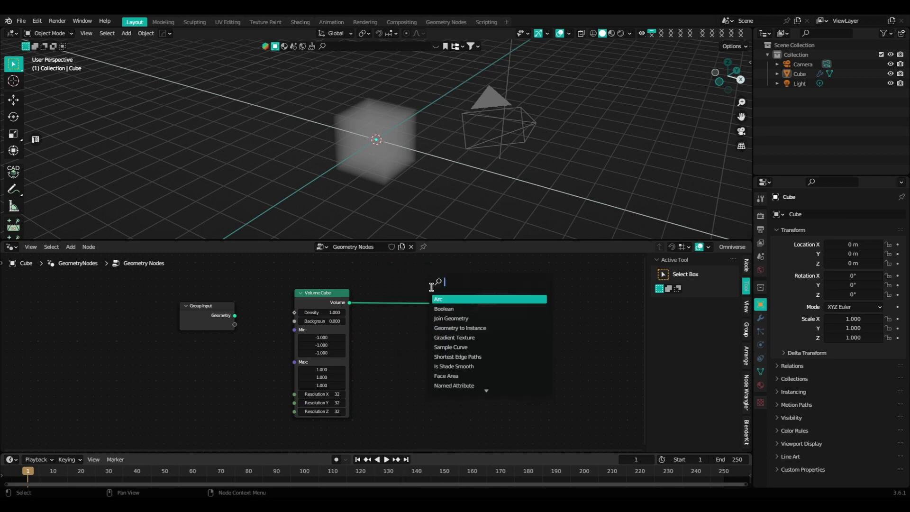
pyautogui.write('mes')
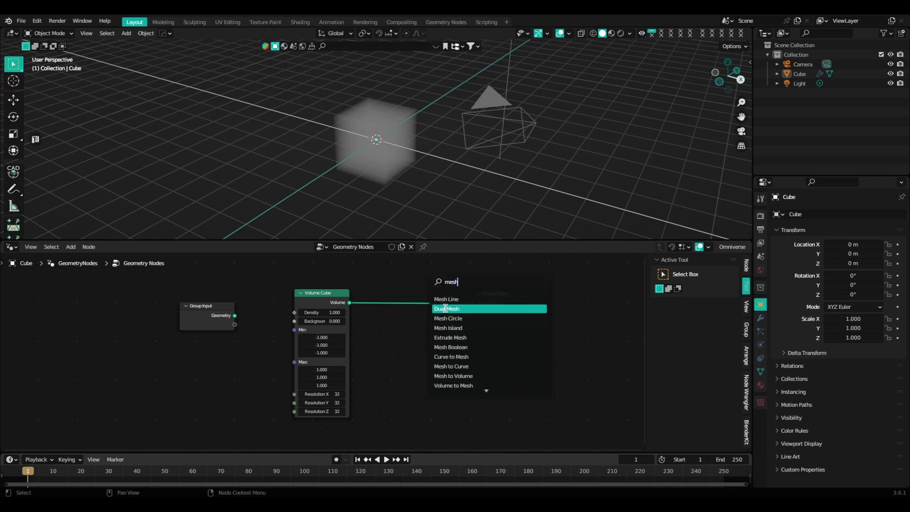
pyautogui.write('h')
pyautogui.press('BackSpace')
pyautogui.press('BackSpace')
pyautogui.press('BackSpace')
pyautogui.press('BackSpace')
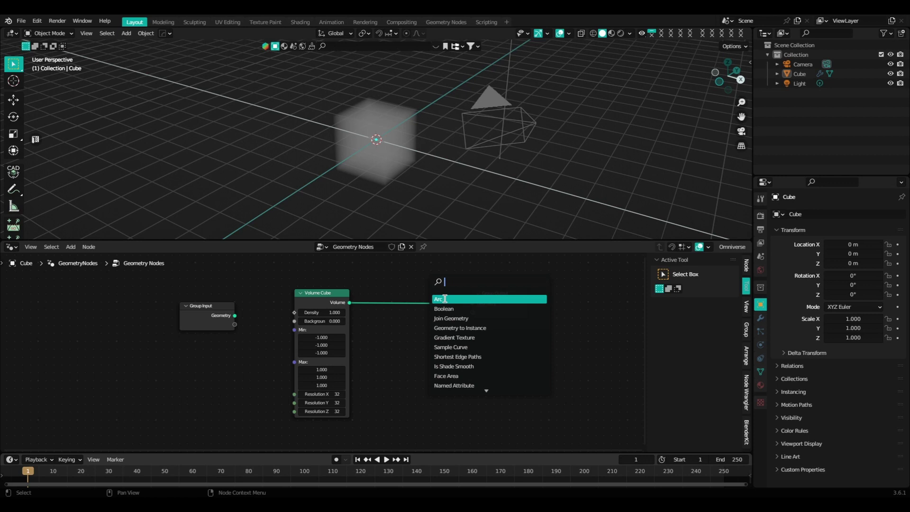
pyautogui.write('vol')
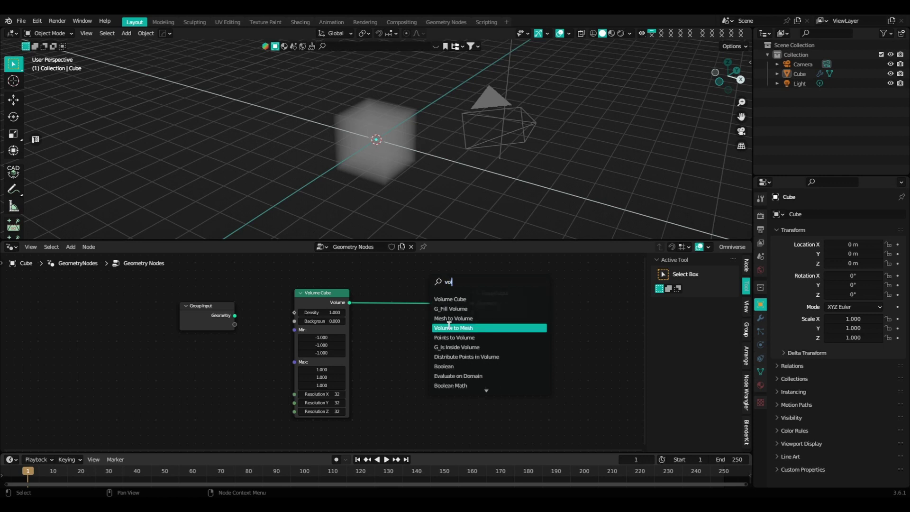
pyautogui.click(450, 328)
pyautogui.click(434, 336)
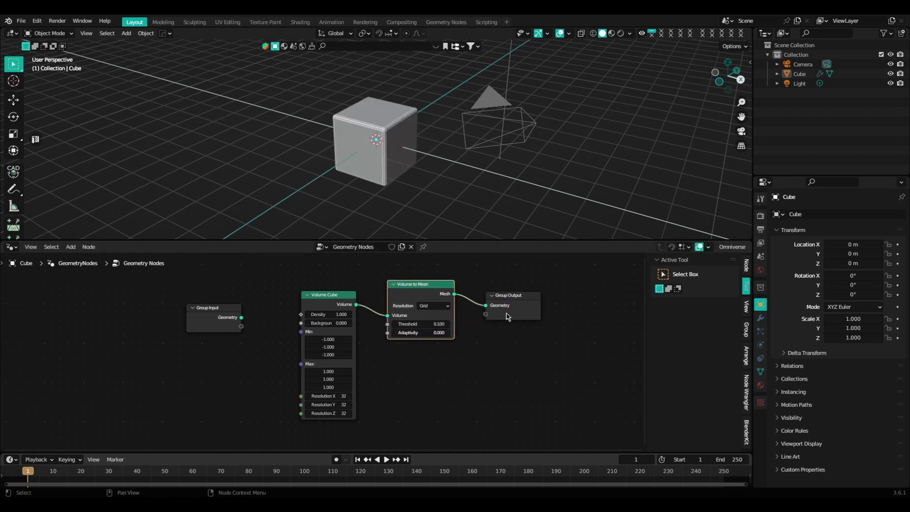
pyautogui.moveTo(507, 317); pyautogui.dragTo(553, 309)
pyautogui.moveTo(430, 289); pyautogui.dragTo(431, 295)
# - Insert a Set Shade Smooth node between Volume to Mesh and Group Output
pyautogui.hotkey('shift', 'a')
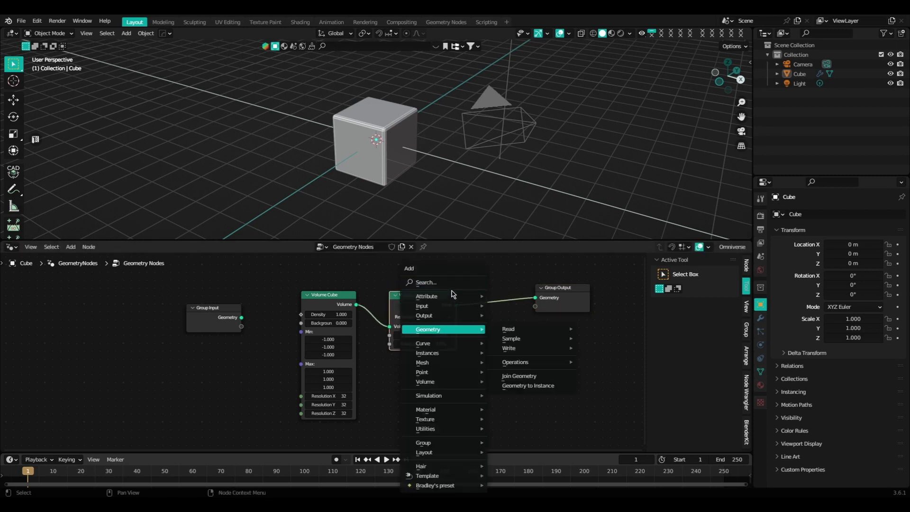
pyautogui.click(452, 283)
pyautogui.write('set s')
pyautogui.click(462, 313)
pyautogui.click(497, 321)
pyautogui.moveTo(505, 286); pyautogui.dragTo(498, 293)
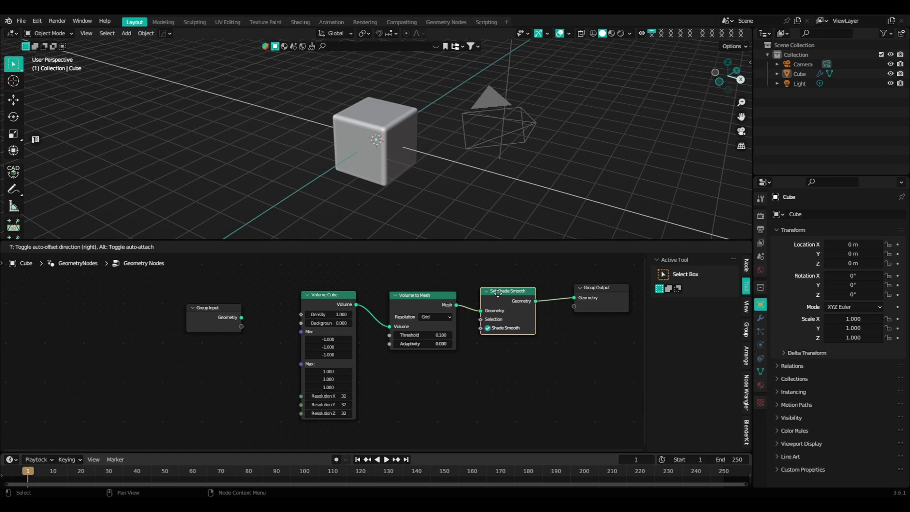
pyautogui.click(499, 293)
# - Move the Group Input and Volume Cube nodes apart to make room between them
pyautogui.moveTo(303, 309); pyautogui.dragTo(377, 298, button='middle')
pyautogui.moveTo(296, 302); pyautogui.dragTo(189, 302)
pyautogui.moveTo(317, 324); pyautogui.dragTo(273, 323, button='middle')
pyautogui.moveTo(353, 288); pyautogui.dragTo(439, 294)
pyautogui.click(310, 316)
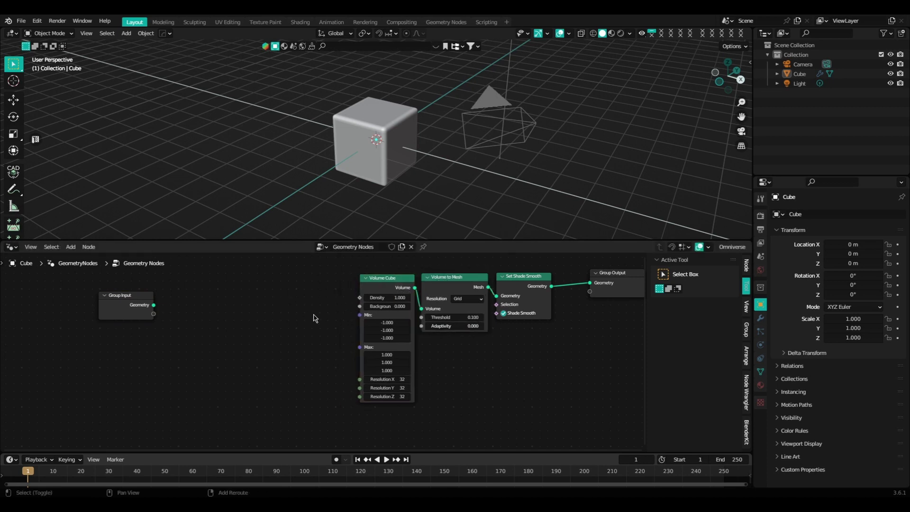
# - Add a Mix node before the Volume Cube and set its data type to Color
pyautogui.hotkey('shift', 'a')
pyautogui.click(303, 284)
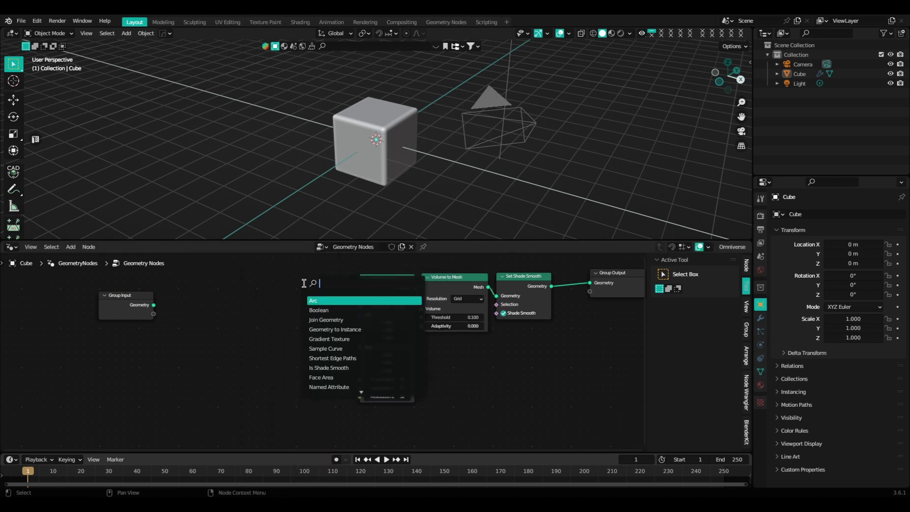
pyautogui.write('mix')
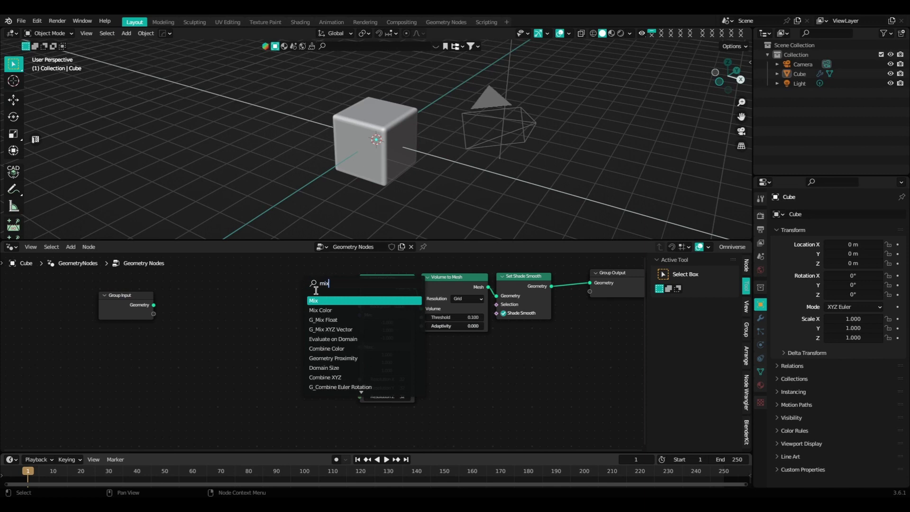
pyautogui.press('Return')
pyautogui.click(287, 312)
pyautogui.moveTo(333, 328); pyautogui.dragTo(352, 330, button='middle')
pyautogui.click(313, 284)
pyautogui.click(323, 314)
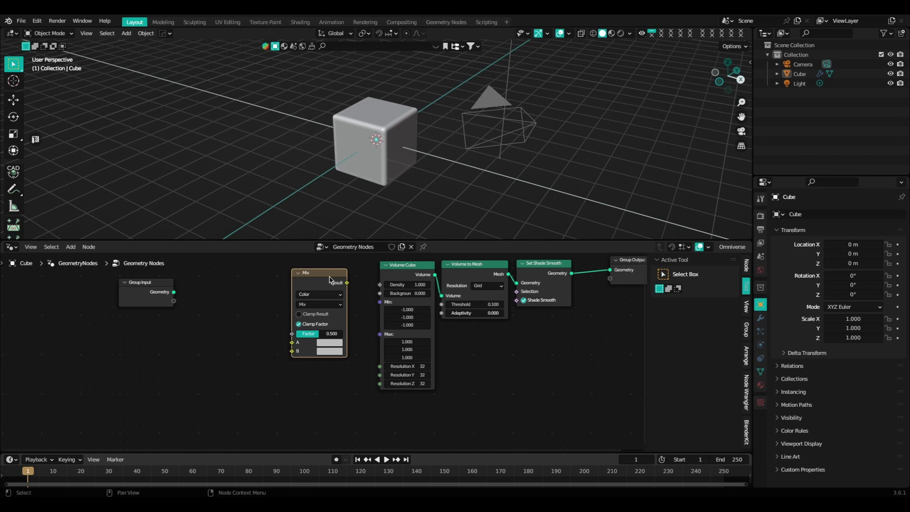
# - Connect the Mix node's Result to the Volume Cube's Density and place the Mix node beside it
pyautogui.moveTo(329, 277); pyautogui.dragTo(380, 285)
pyautogui.moveTo(358, 292); pyautogui.dragTo(376, 278, button='middle')
pyautogui.moveTo(354, 294); pyautogui.dragTo(364, 282)
pyautogui.moveTo(302, 305); pyautogui.dragTo(329, 311, button='middle')
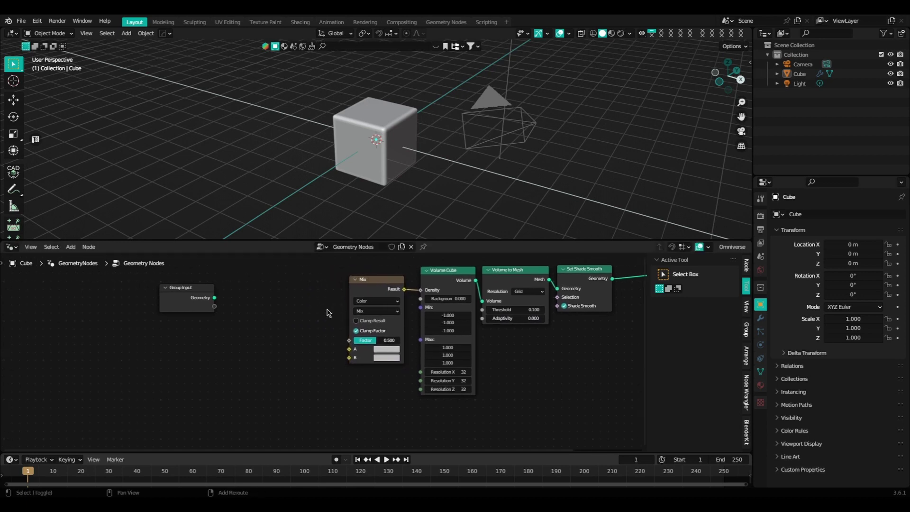
# - Add a Gradient Texture node and connect its Color output to the Mix node's Factor
pyautogui.hotkey('shift', 'a')
pyautogui.click(319, 283)
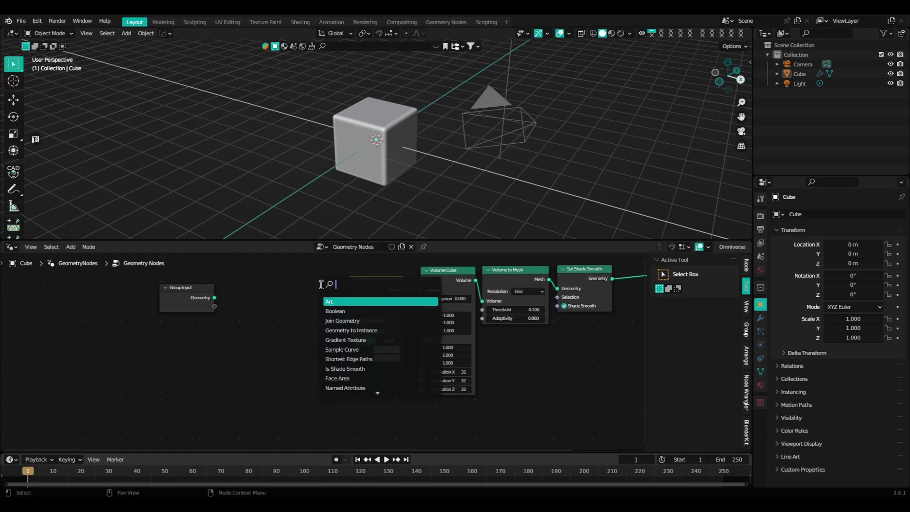
pyautogui.write('grad')
pyautogui.press('Return')
pyautogui.click(279, 298)
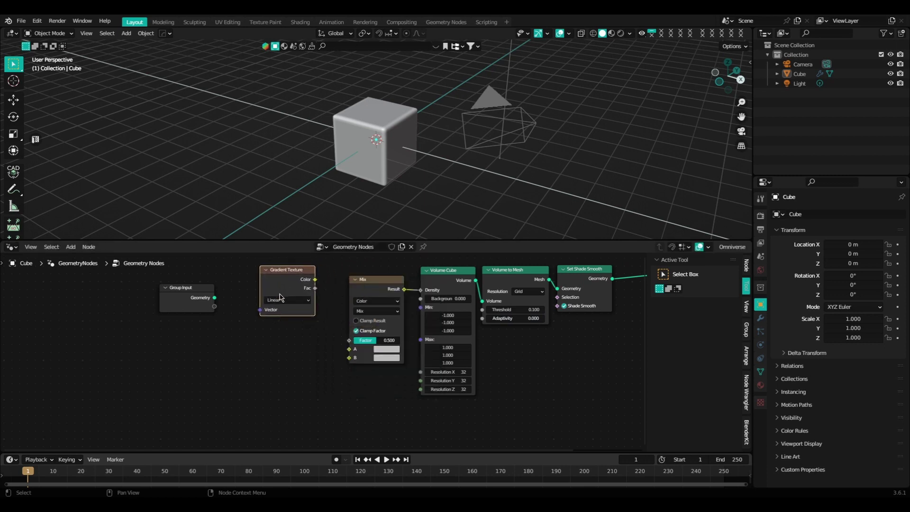
pyautogui.moveTo(316, 282); pyautogui.dragTo(320, 290)
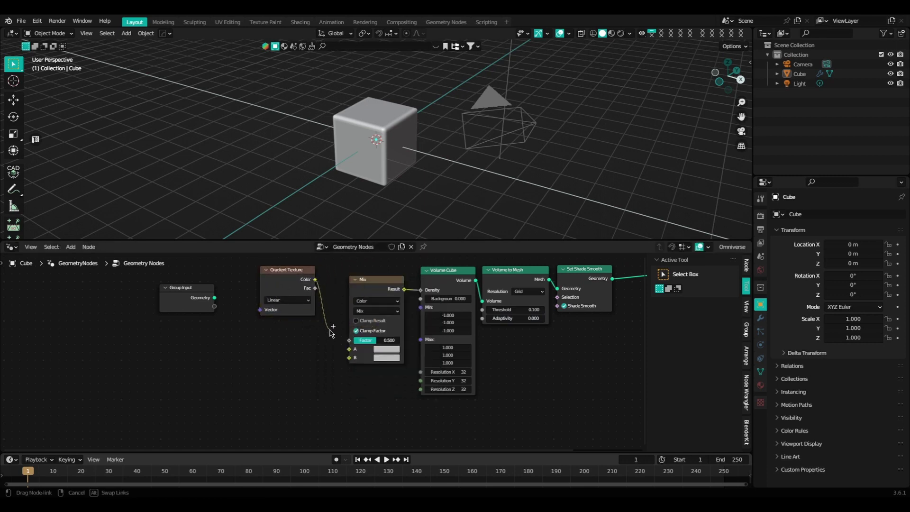
pyautogui.moveTo(345, 335); pyautogui.dragTo(346, 337)
pyautogui.moveTo(325, 331); pyautogui.dragTo(350, 320, button='middle')
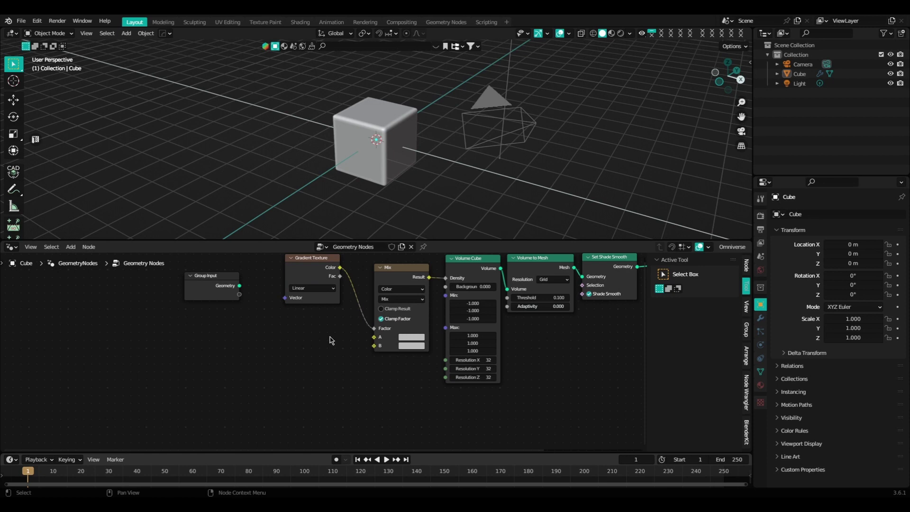
# - Add a Noise Texture node and position it below the Gradient Texture
pyautogui.hotkey('shift', 'a')
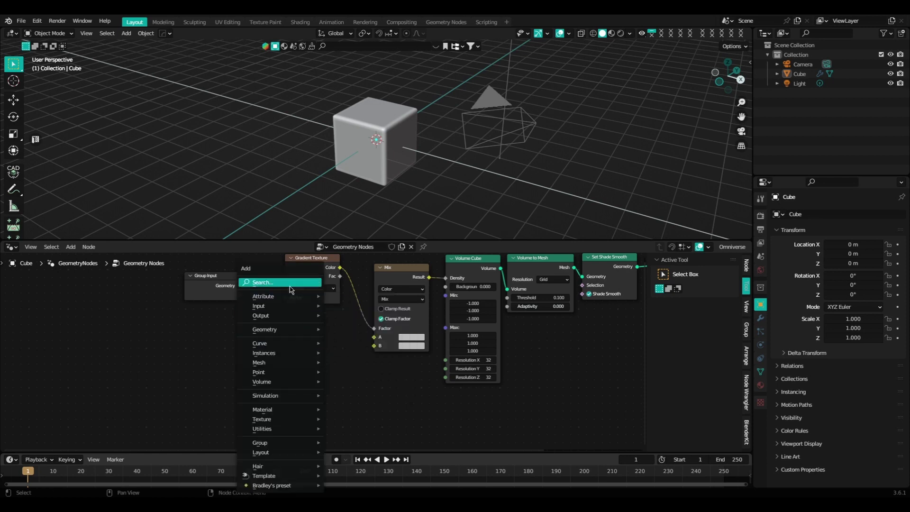
pyautogui.click(294, 284)
pyautogui.write('noi')
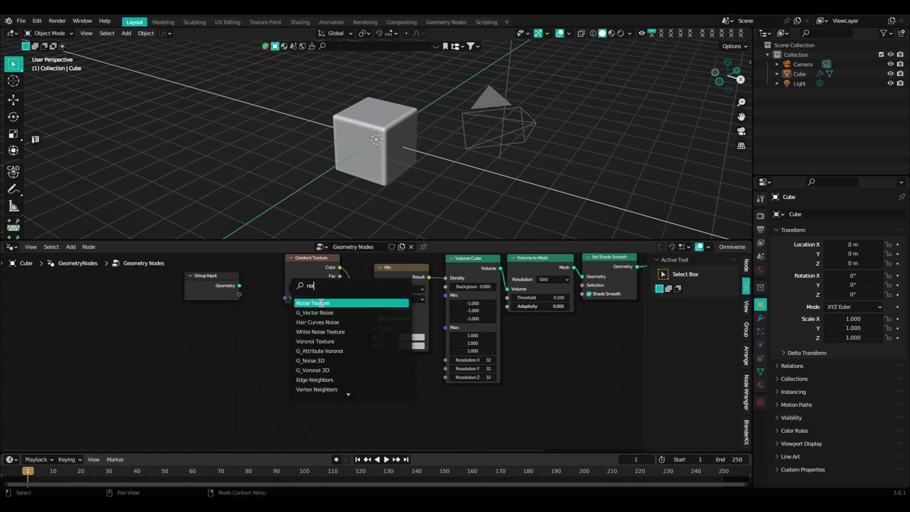
pyautogui.click(322, 303)
pyautogui.click(323, 356)
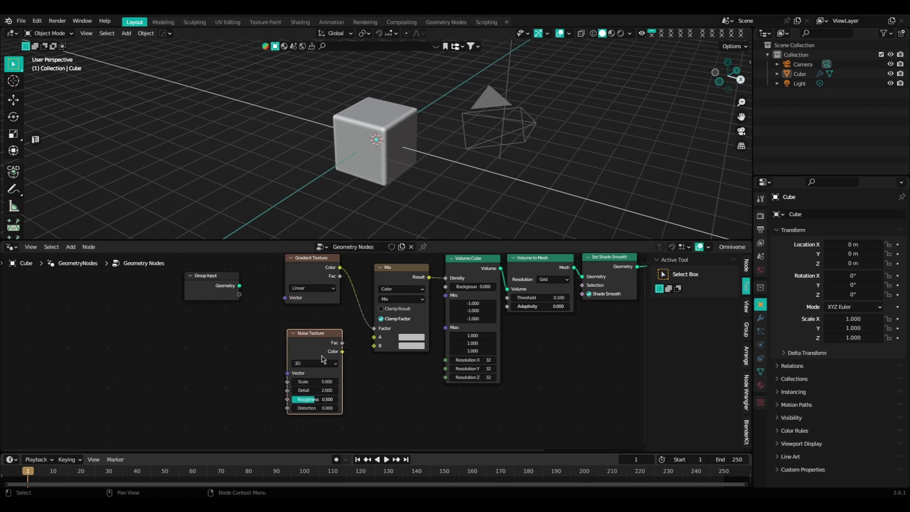
pyautogui.moveTo(357, 359); pyautogui.dragTo(372, 341, button='middle')
pyautogui.moveTo(330, 314); pyautogui.dragTo(287, 321)
pyautogui.moveTo(335, 353); pyautogui.dragTo(348, 332, button='middle')
# - Add a Color Ramp node and arrange the Noise Texture in front of it
pyautogui.hotkey('shift', 'a')
pyautogui.click(303, 285)
pyautogui.write('col')
pyautogui.click(312, 320)
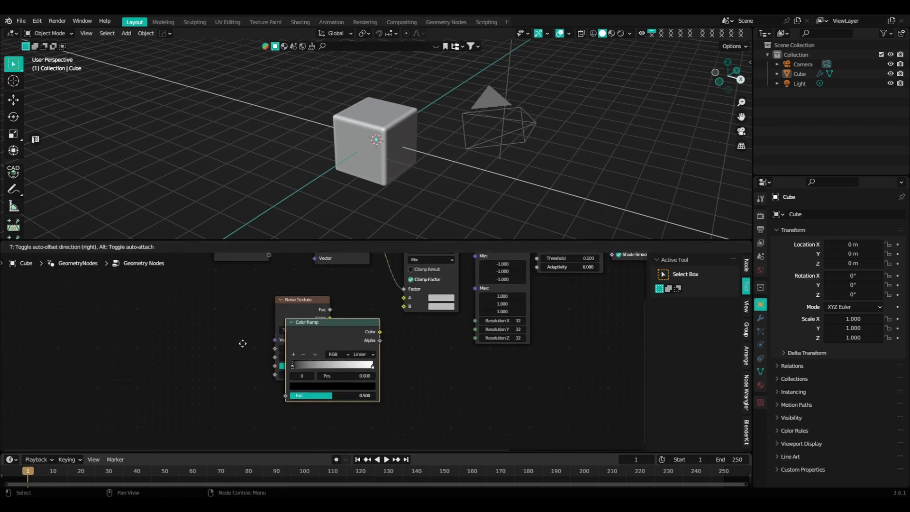
pyautogui.click(133, 321)
pyautogui.moveTo(303, 303); pyautogui.dragTo(137, 308)
pyautogui.moveTo(228, 314); pyautogui.dragTo(283, 319, button='middle')
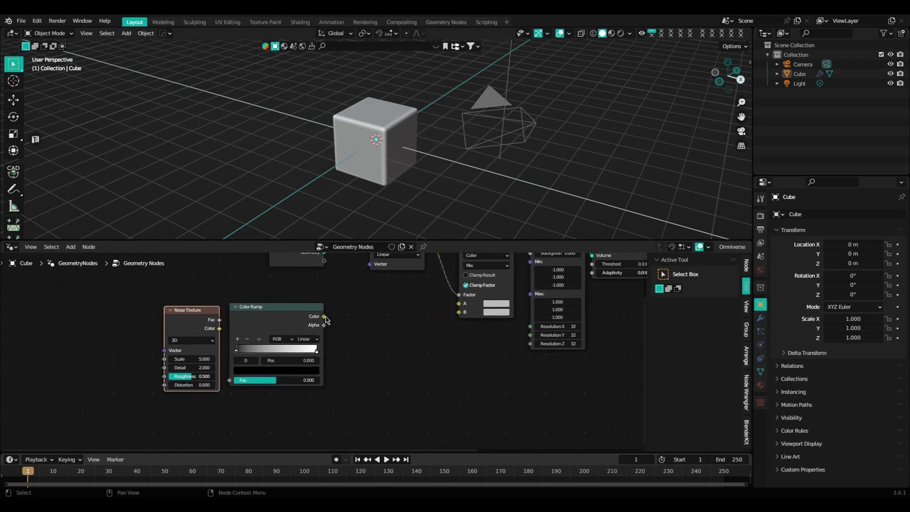
# - Connect the Color Ramp's Color output to the Mix node's B input and set color A to black
pyautogui.moveTo(325, 317); pyautogui.dragTo(340, 318)
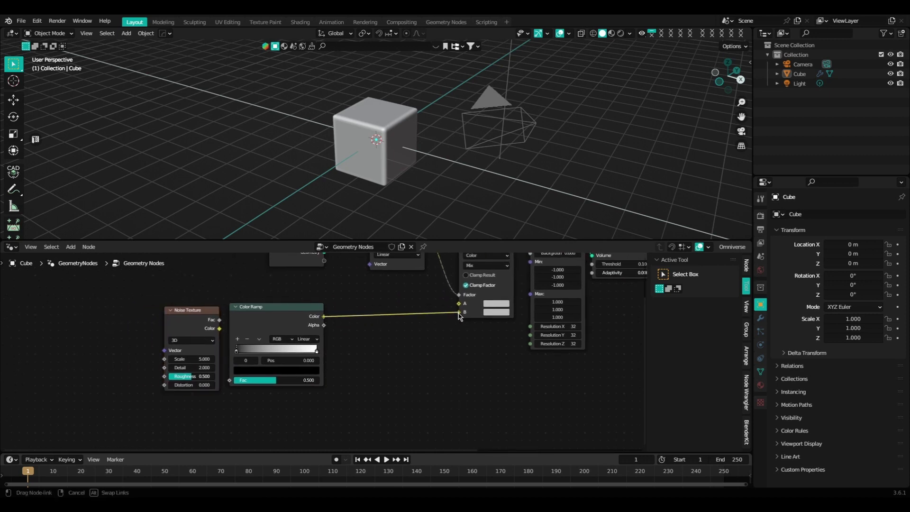
pyautogui.moveTo(459, 317); pyautogui.dragTo(459, 317)
pyautogui.moveTo(480, 350); pyautogui.dragTo(455, 342, button='middle')
pyautogui.click(475, 298)
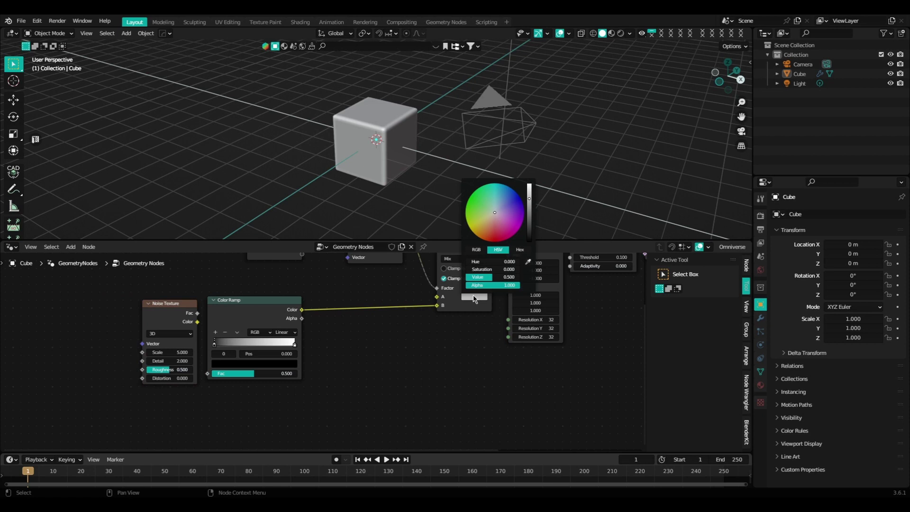
pyautogui.click(528, 244)
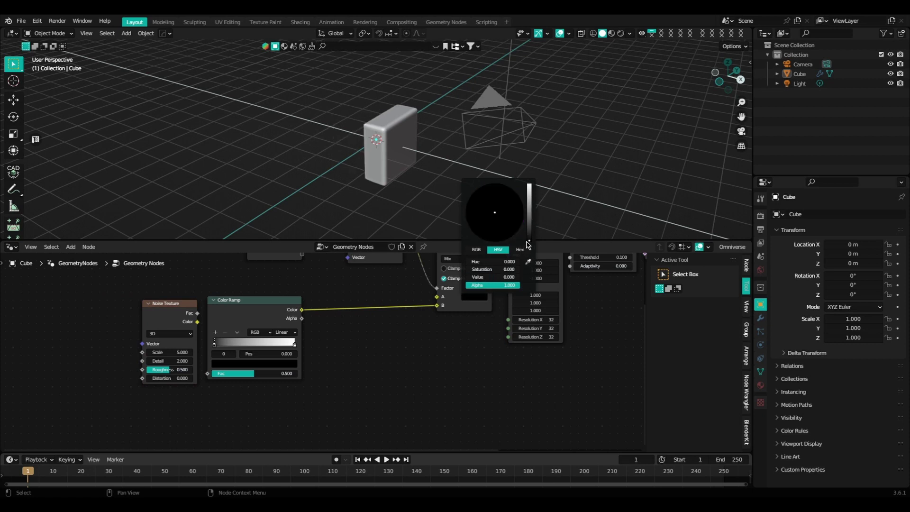
# - Move the Color Ramp and Noise Texture closer to the Mix node and connect the noise Color to the ramp's Fac
pyautogui.moveTo(385, 343); pyautogui.dragTo(419, 338, button='middle')
pyautogui.moveTo(297, 299); pyautogui.dragTo(410, 298)
pyautogui.moveTo(410, 298); pyautogui.dragTo(397, 318, button='middle')
pyautogui.moveTo(203, 318); pyautogui.dragTo(303, 317)
pyautogui.moveTo(346, 329); pyautogui.dragTo(357, 306, button='middle')
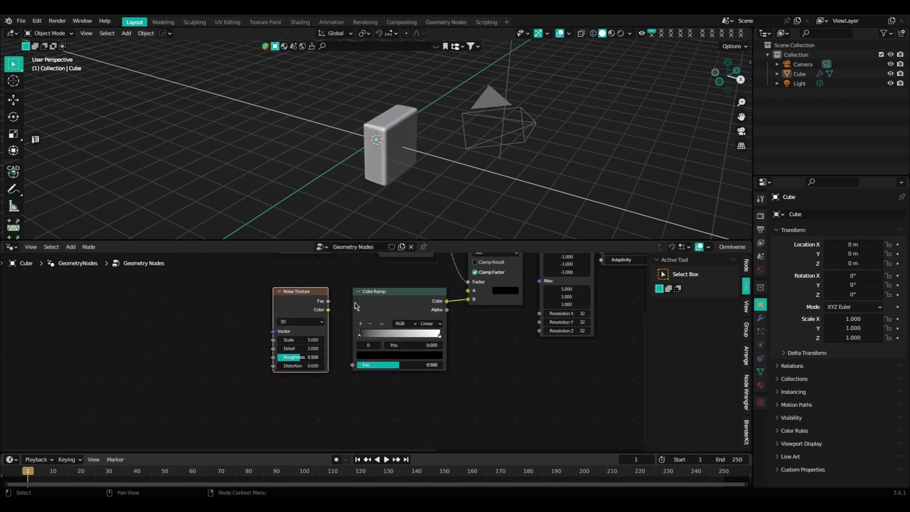
pyautogui.moveTo(328, 310); pyautogui.dragTo(353, 367)
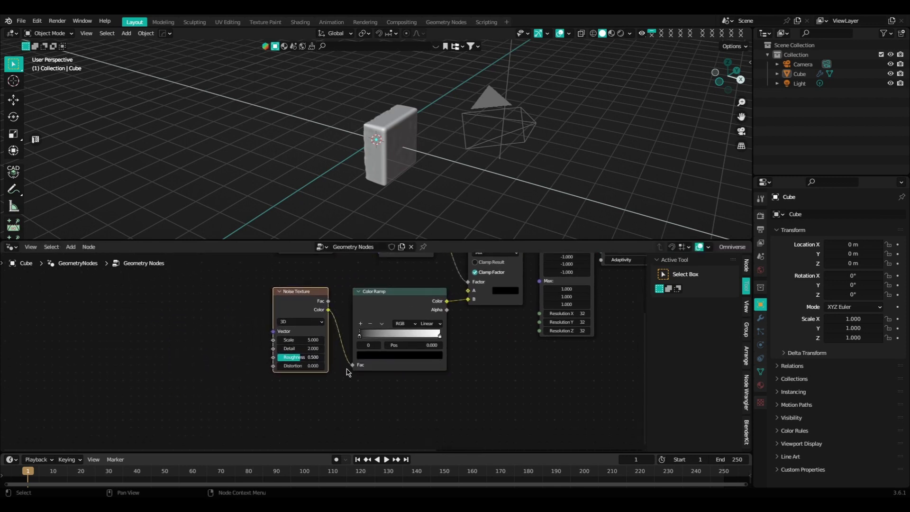
pyautogui.moveTo(349, 368); pyautogui.dragTo(356, 368, button='middle')
pyautogui.moveTo(300, 302); pyautogui.dragTo(311, 307)
# - Move the Color Ramp's black stop to about the middle and its white stop to position 0.764
pyautogui.moveTo(420, 202); pyautogui.dragTo(427, 175, button='middle')
pyautogui.scroll(3, 388, 187)
pyautogui.moveTo(458, 320); pyautogui.dragTo(441, 366, button='middle')
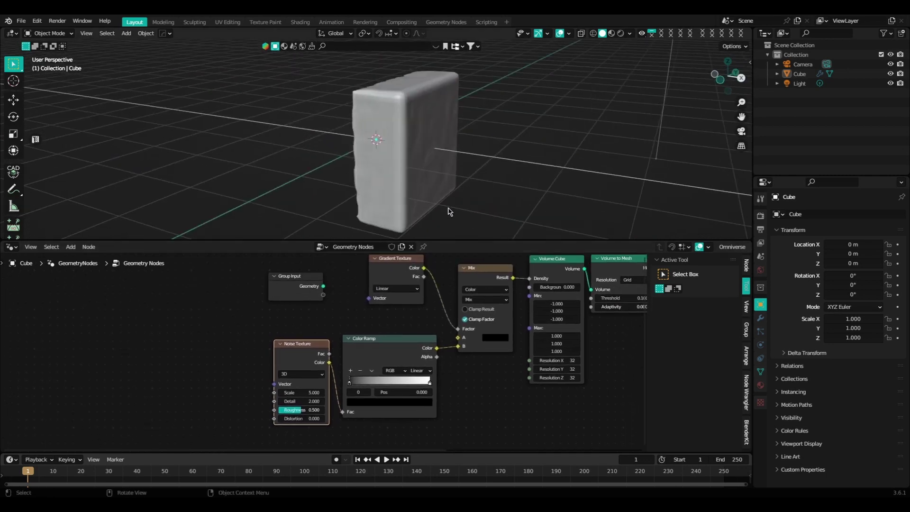
pyautogui.moveTo(451, 209); pyautogui.dragTo(384, 211, button='middle')
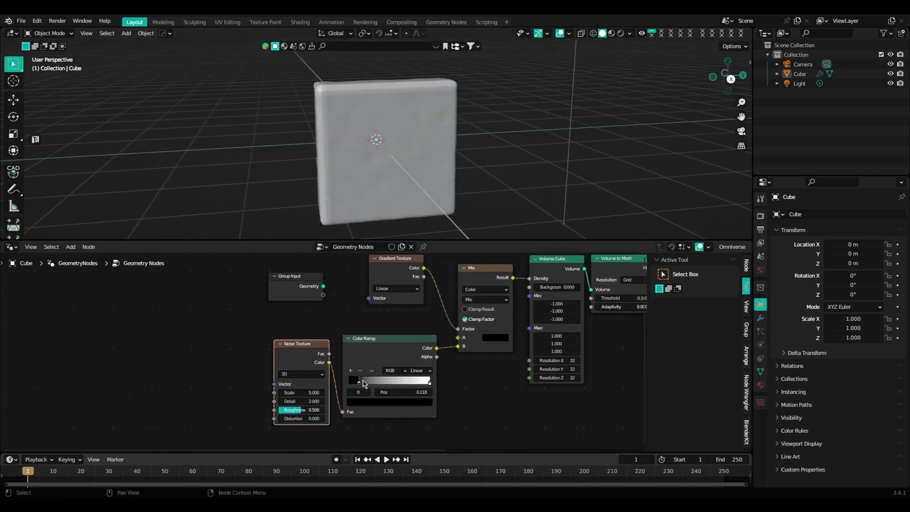
pyautogui.moveTo(364, 384); pyautogui.dragTo(410, 384)
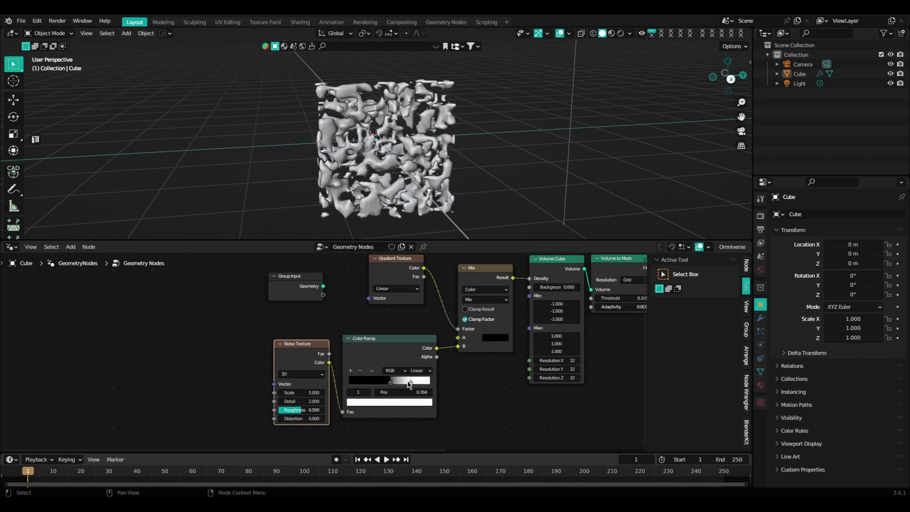
# - Set the Gradient Texture's type to Spherical
pyautogui.moveTo(324, 318)
pyautogui.mouseDown(button='middle')
pyautogui.moveTo(334, 312)
pyautogui.moveTo(328, 326)
pyautogui.moveTo(320, 315)
pyautogui.mouseUp(button='middle')
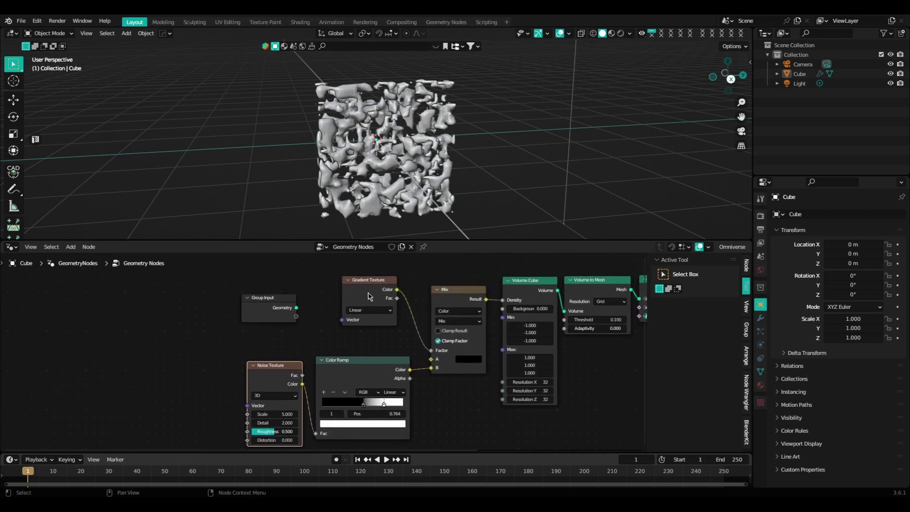
pyautogui.click(373, 283)
pyautogui.click(369, 310)
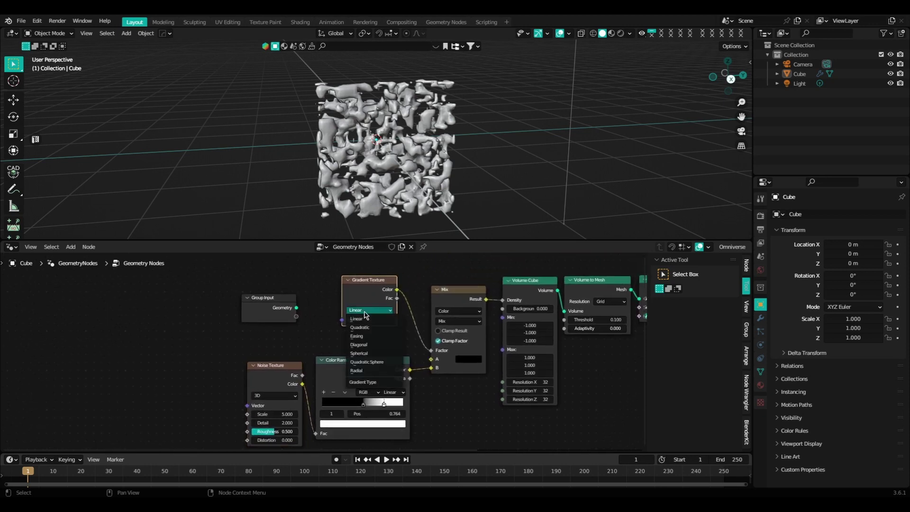
pyautogui.click(375, 352)
pyautogui.moveTo(417, 186); pyautogui.dragTo(360, 189, button='middle')
# - Add a Scene Time node beneath the Noise Texture and Color Ramp nodes
pyautogui.moveTo(356, 337); pyautogui.dragTo(355, 299, button='middle')
pyautogui.scroll(-3, 361, 317)
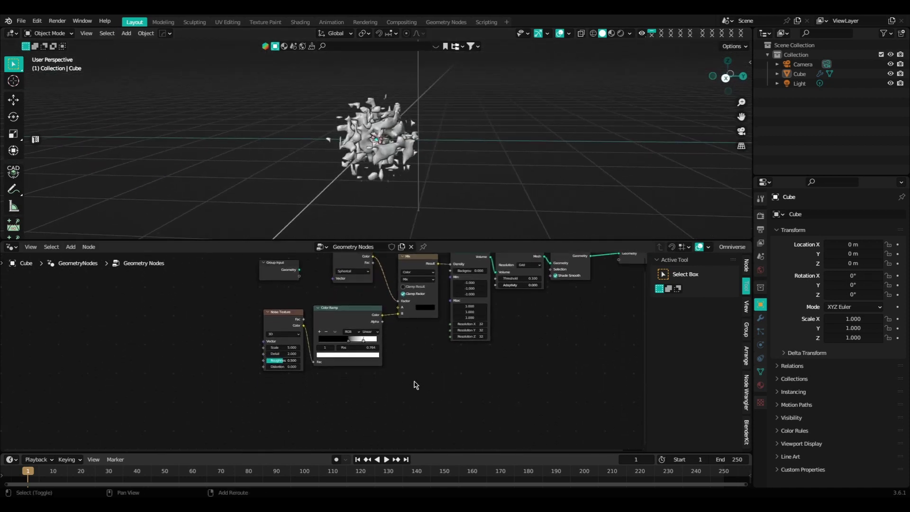
pyautogui.hotkey('shift', 'a')
pyautogui.write('t')
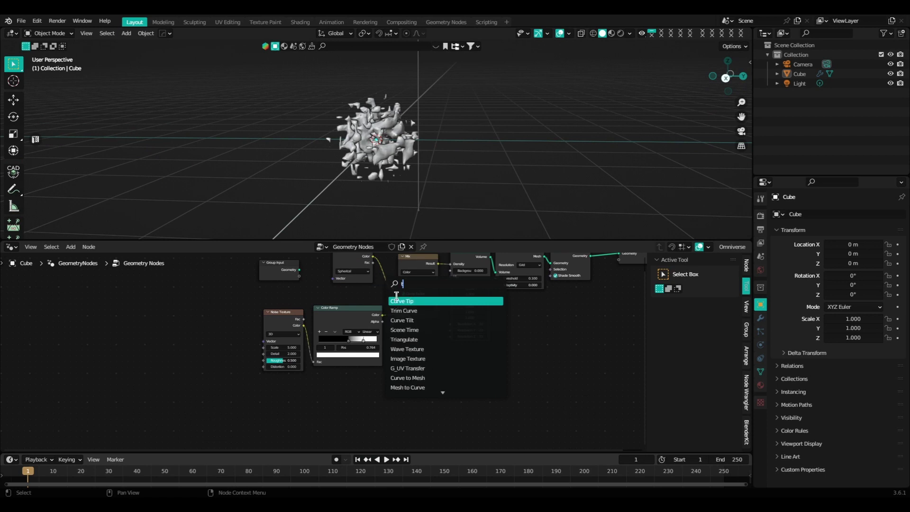
pyautogui.write('im')
pyautogui.click(405, 302)
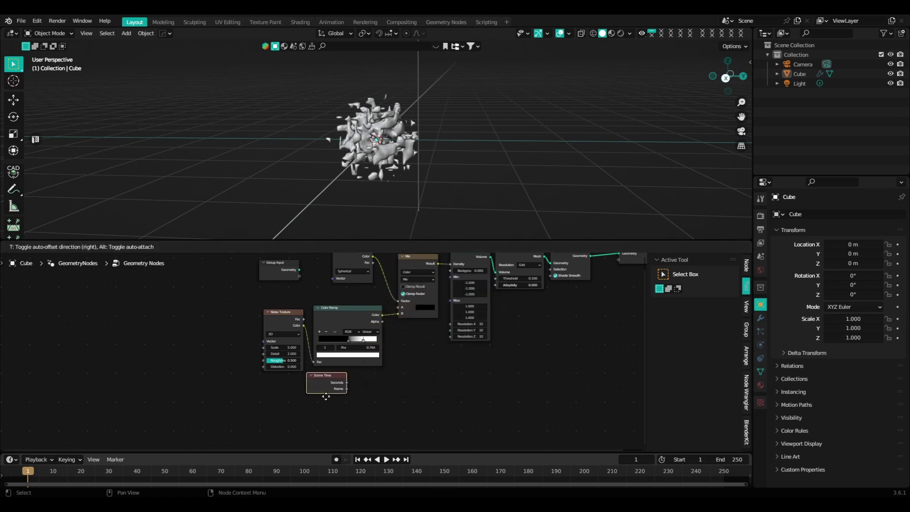
pyautogui.click(329, 423)
# - Set the Noise Texture's dimensions to 4D so that it gains a W input
pyautogui.scroll(2, 344, 400)
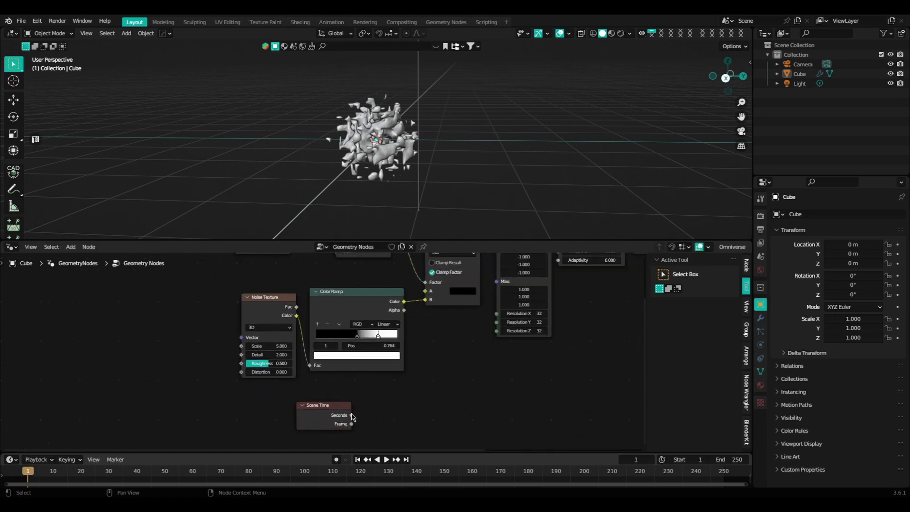
pyautogui.moveTo(351, 416); pyautogui.dragTo(317, 397)
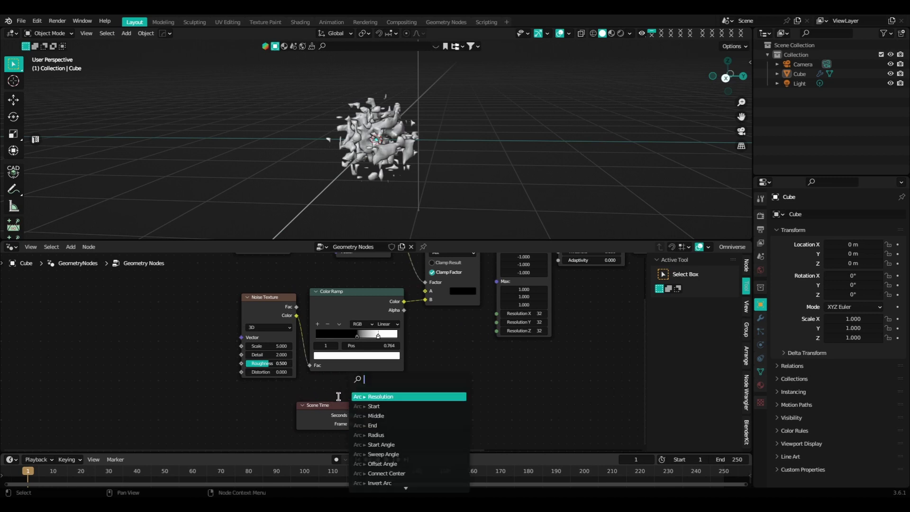
pyautogui.press('Escape')
pyautogui.click(283, 328)
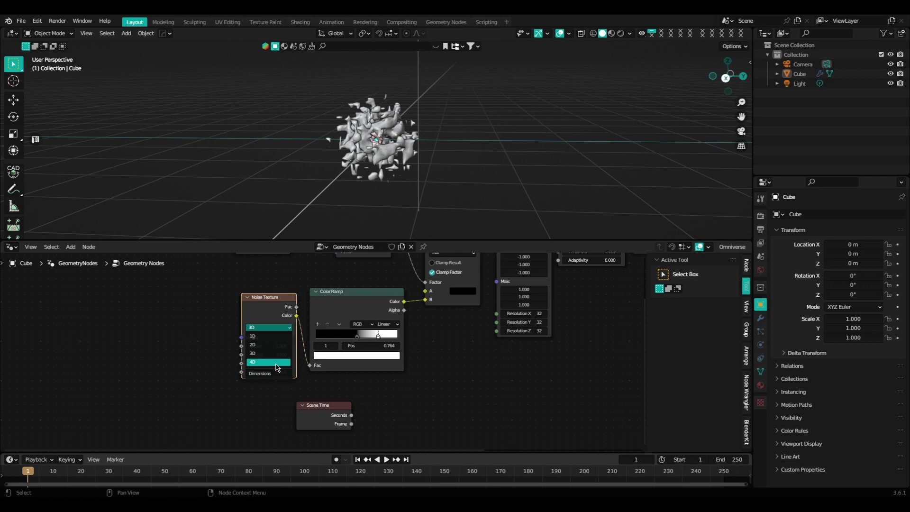
pyautogui.click(277, 368)
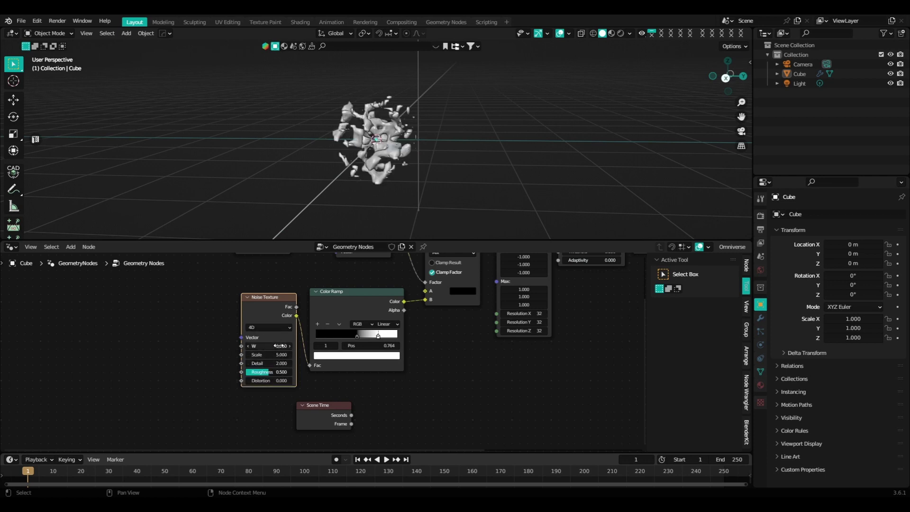
pyautogui.moveTo(278, 346); pyautogui.dragTo(342, 346)
pyautogui.press('Escape')
# - Connect Scene Time's Seconds output to the Noise Texture's W input and move the Scene Time node closer to it
pyautogui.moveTo(352, 415); pyautogui.dragTo(353, 418)
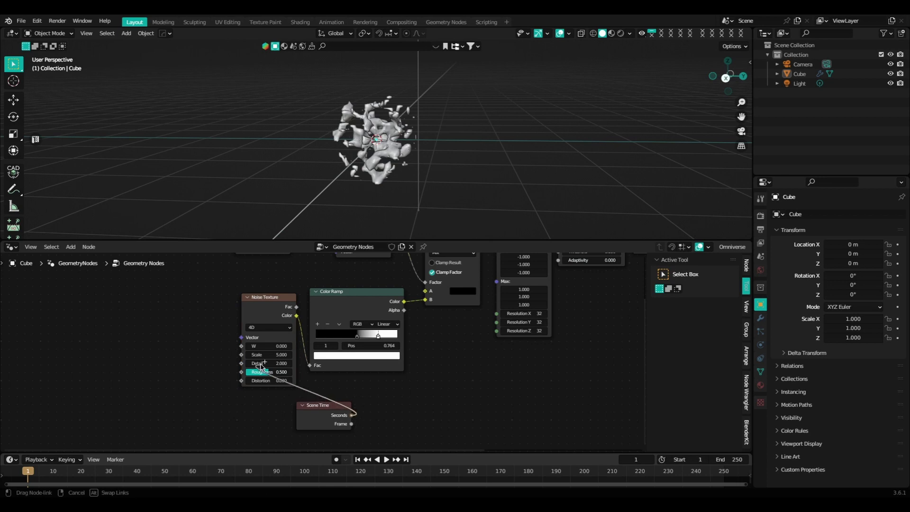
pyautogui.moveTo(261, 367); pyautogui.dragTo(255, 347)
pyautogui.moveTo(326, 409); pyautogui.dragTo(300, 409)
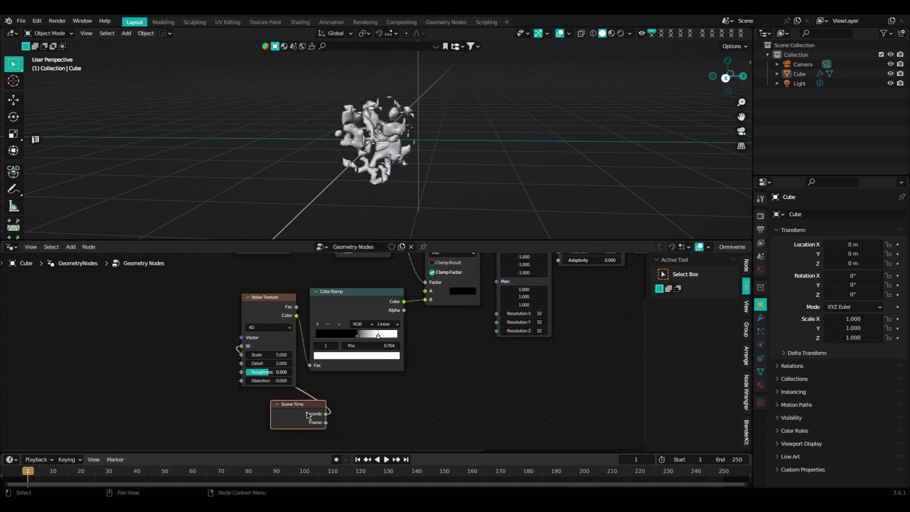
# - Play the animation, set the Noise Texture's Scale to 1 while it runs, and stop playback
pyautogui.click(383, 460)
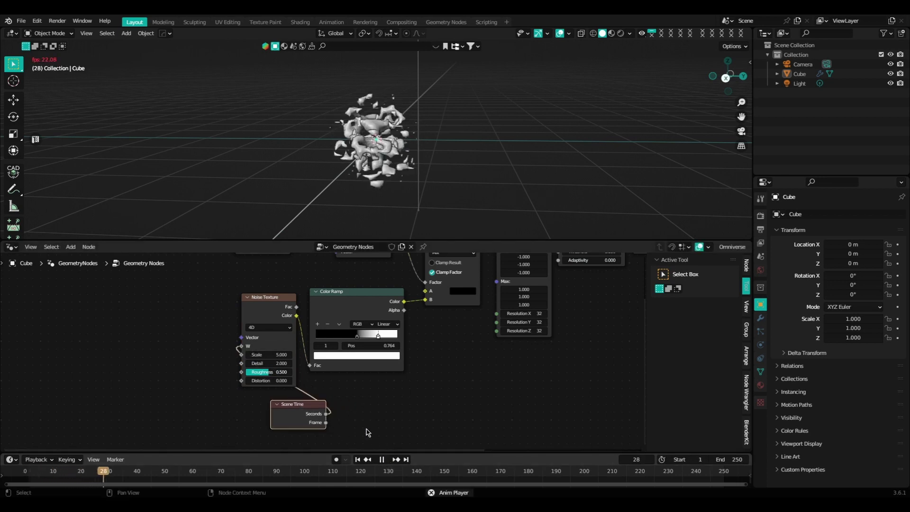
pyautogui.moveTo(304, 408); pyautogui.dragTo(279, 408)
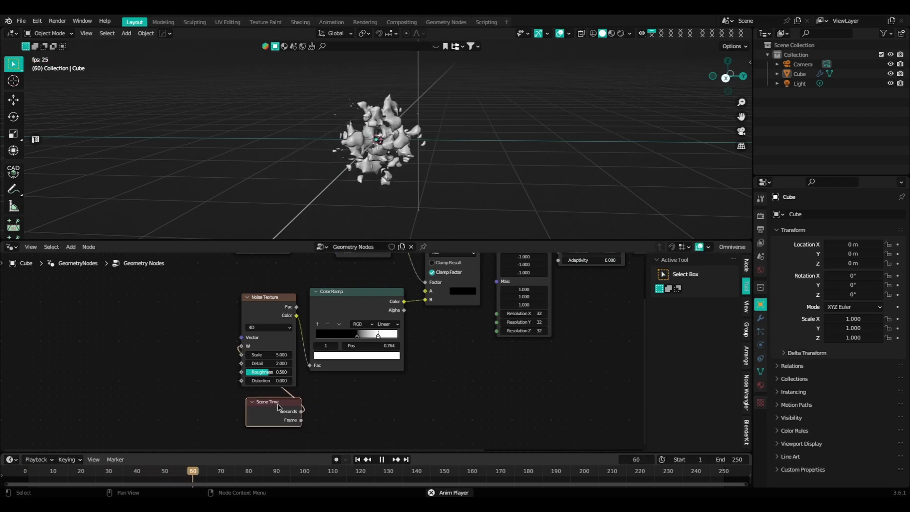
pyautogui.doubleClick(281, 356)
pyautogui.write('1')
pyautogui.press('Return')
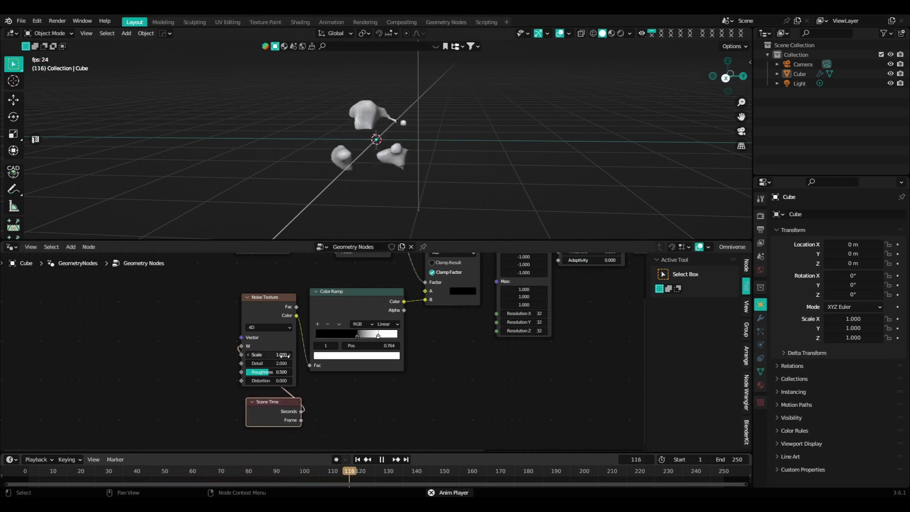
pyautogui.moveTo(381, 453); pyautogui.dragTo(382, 456)
pyautogui.click(382, 461)
# - Move the Color Ramp's black stop to 0.482 and its white stop to 0.523, and play the animation
pyautogui.click(358, 337)
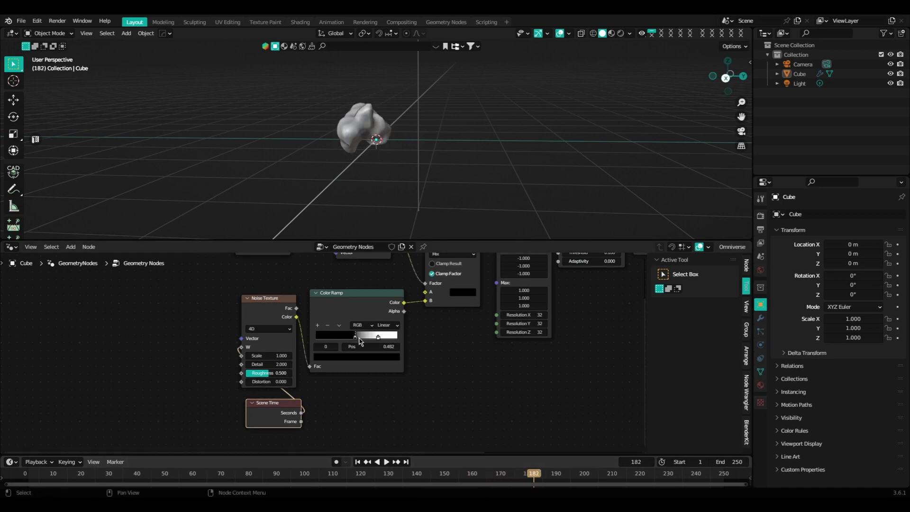
pyautogui.moveTo(378, 338); pyautogui.dragTo(360, 337)
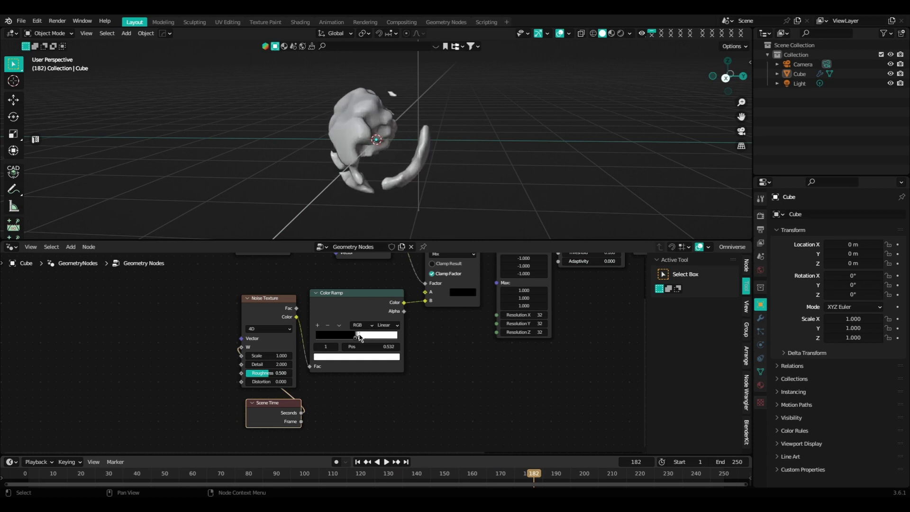
pyautogui.click(387, 463)
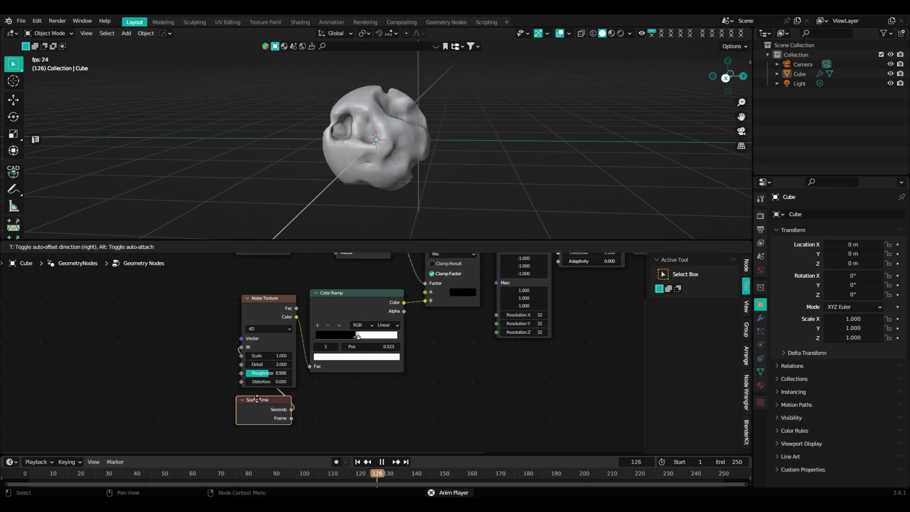
# - Place Scene Time in front of the Noise Texture and Group Output further from Set Shade Smooth, and stop the animation at frame 1
pyautogui.moveTo(273, 401); pyautogui.dragTo(199, 348)
pyautogui.moveTo(434, 373); pyautogui.dragTo(354, 412, button='middle')
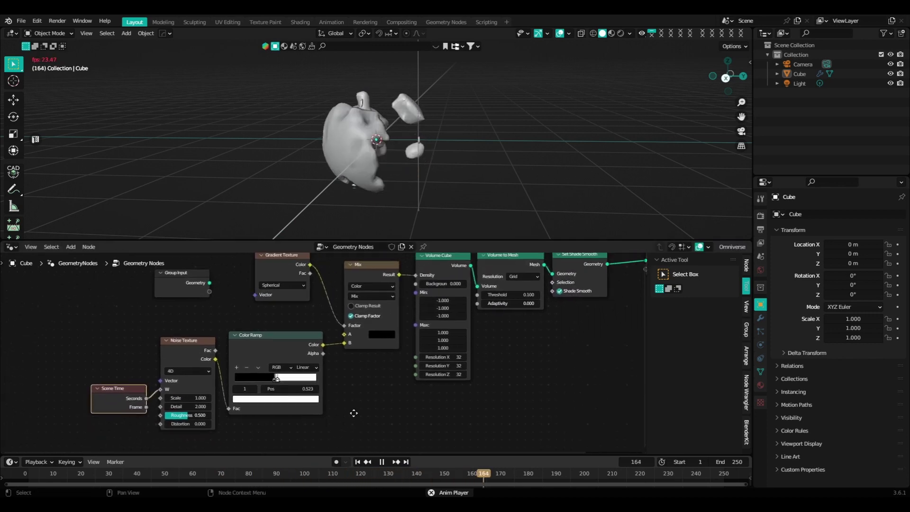
pyautogui.scroll(-4, 396, 394)
pyautogui.moveTo(403, 394); pyautogui.dragTo(355, 404, button='middle')
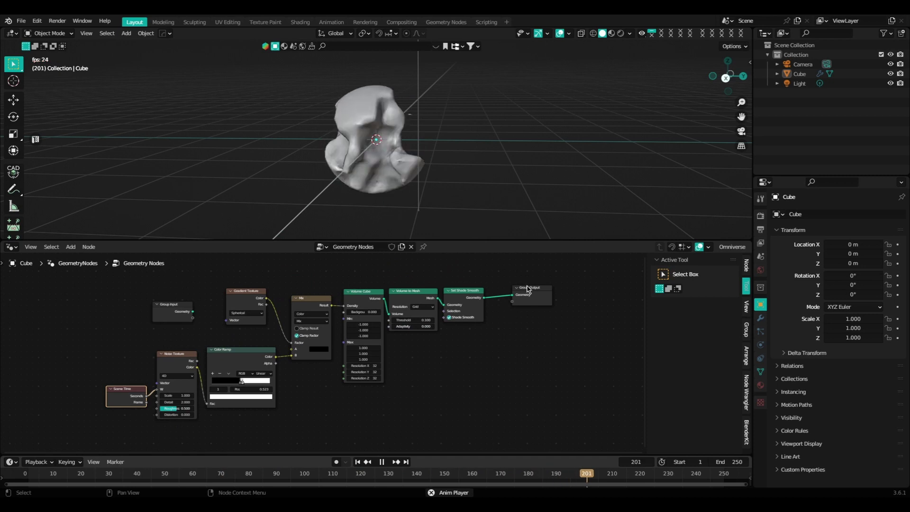
pyautogui.moveTo(514, 299); pyautogui.dragTo(570, 319)
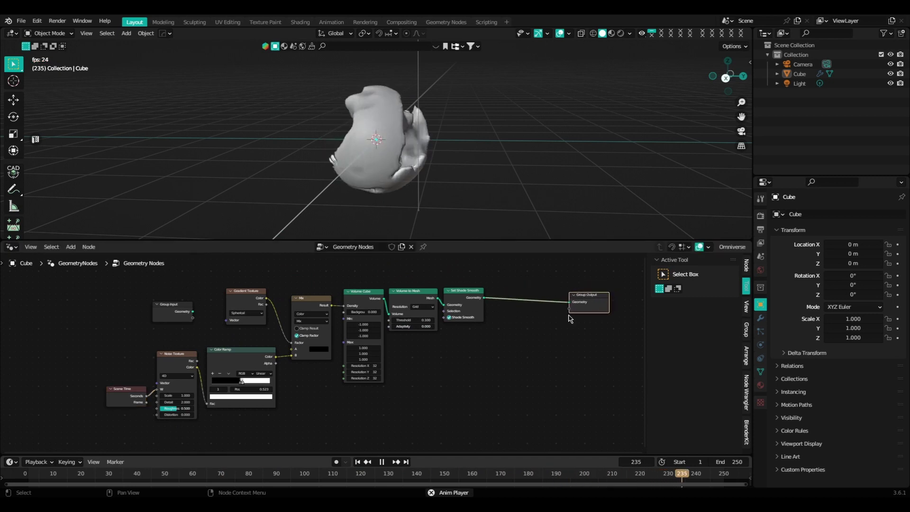
pyautogui.click(358, 462)
pyautogui.click(381, 462)
# - Insert a Set Material node between Set Shade Smooth and Group Output and choose the Swirl_01 material
pyautogui.scroll(2, 509, 382)
pyautogui.moveTo(508, 381); pyautogui.dragTo(435, 401, button='middle')
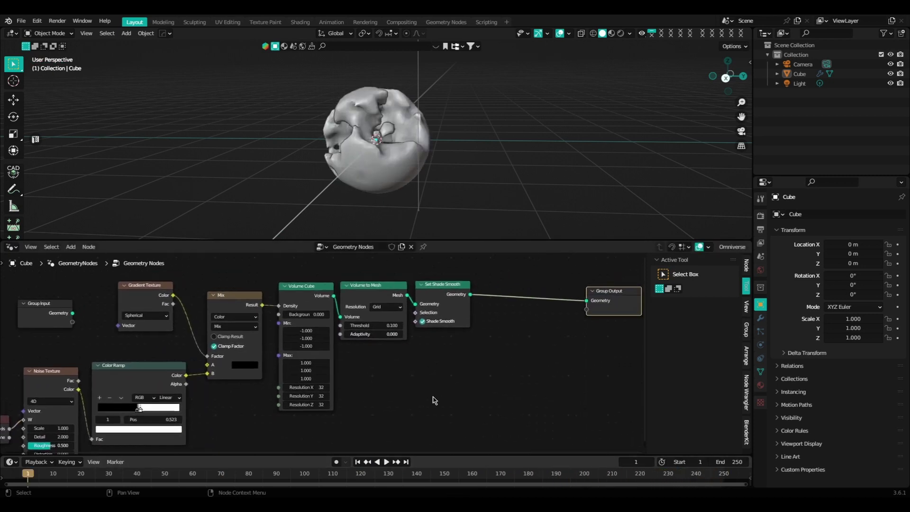
pyautogui.click(398, 182)
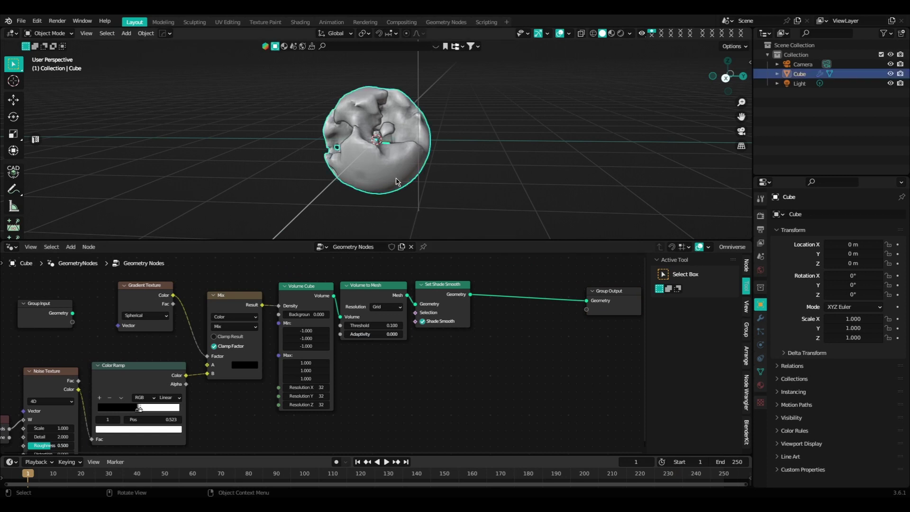
pyautogui.hotkey('shift', 'a')
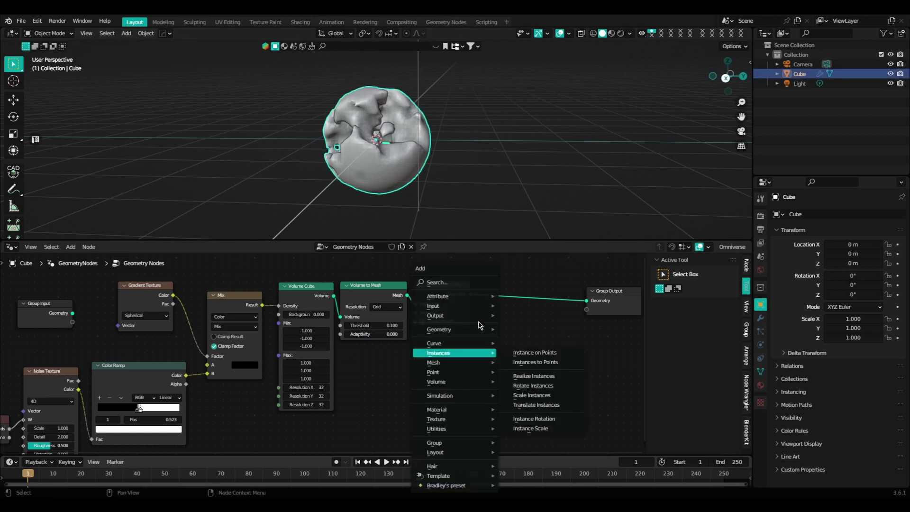
pyautogui.click(465, 285)
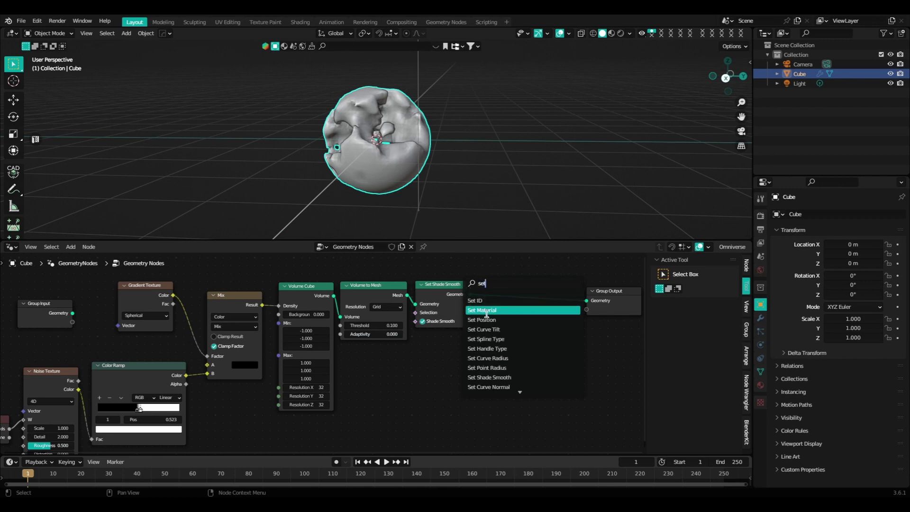
pyautogui.click(487, 314)
pyautogui.click(512, 324)
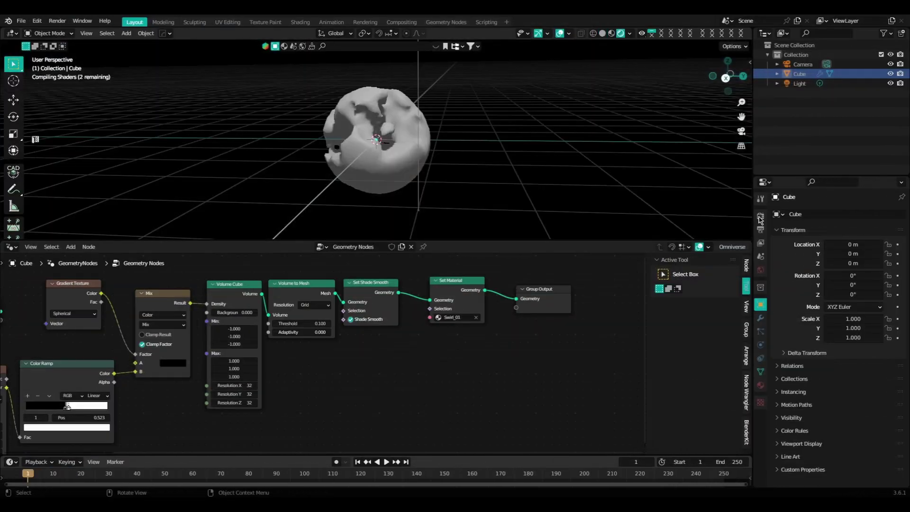
# - Set the render engine to Cycles and its device to GPU Compute
pyautogui.click(762, 216)
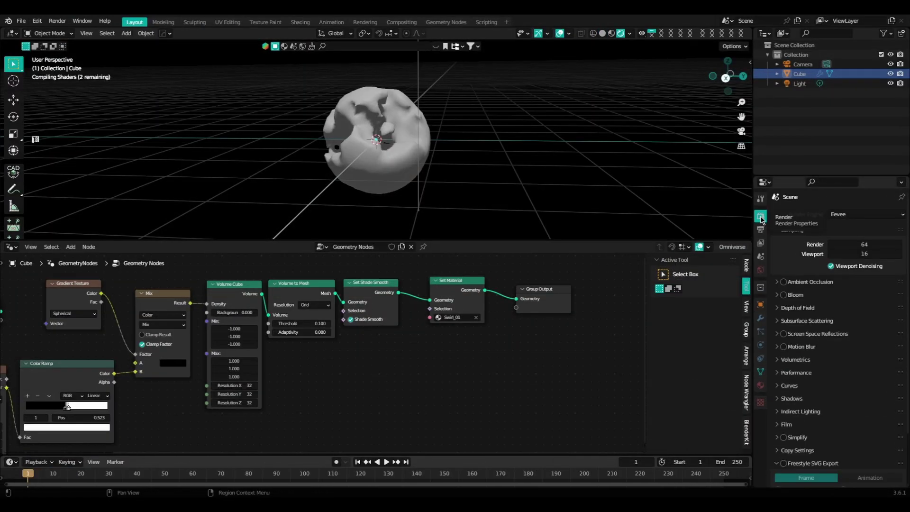
pyautogui.click(839, 215)
pyautogui.click(834, 247)
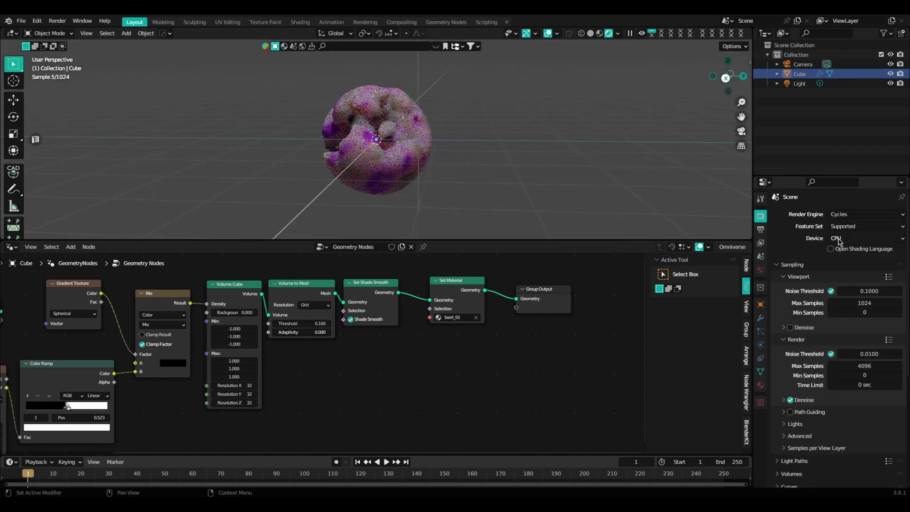
pyautogui.click(839, 238)
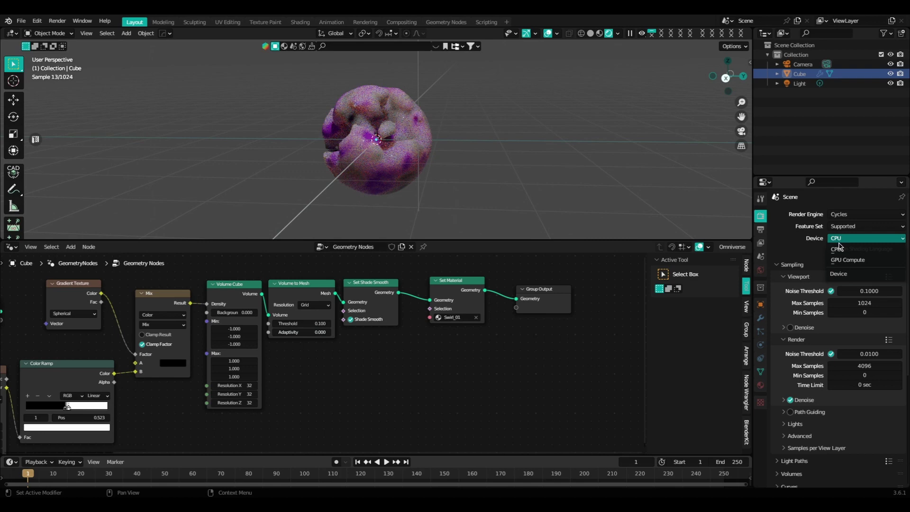
# - Add an Area light to the scene and raise it along the Z axis above the mesh
pyautogui.moveTo(530, 197); pyautogui.dragTo(379, 171, button='middle')
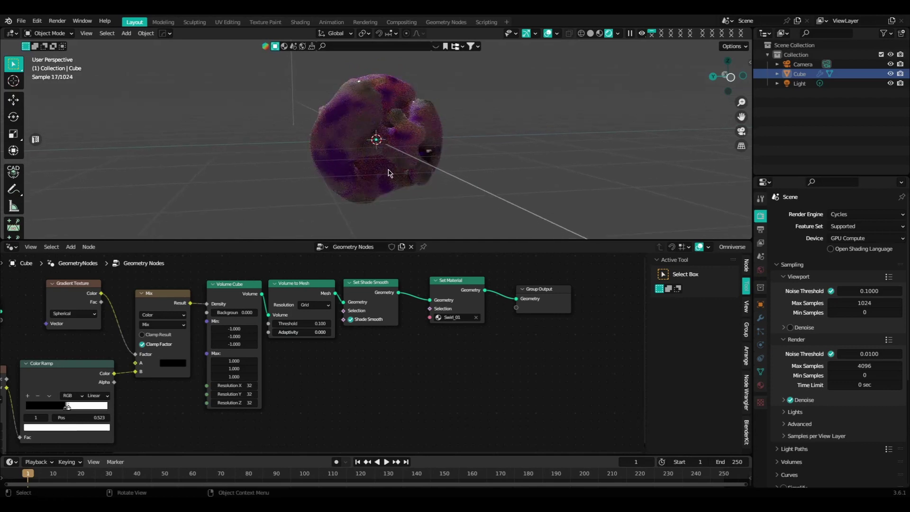
pyautogui.hotkey('shift', 'a')
pyautogui.moveTo(394, 180)
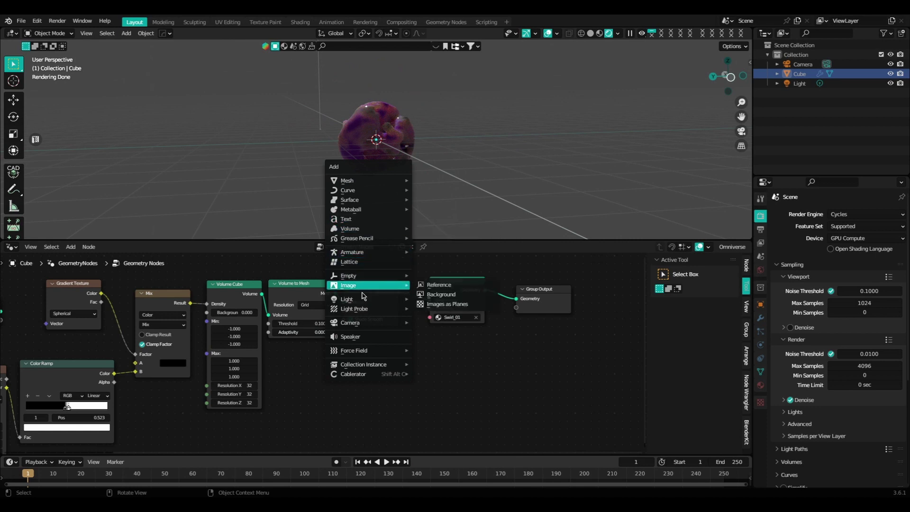
pyautogui.moveTo(359, 303)
pyautogui.click(439, 330)
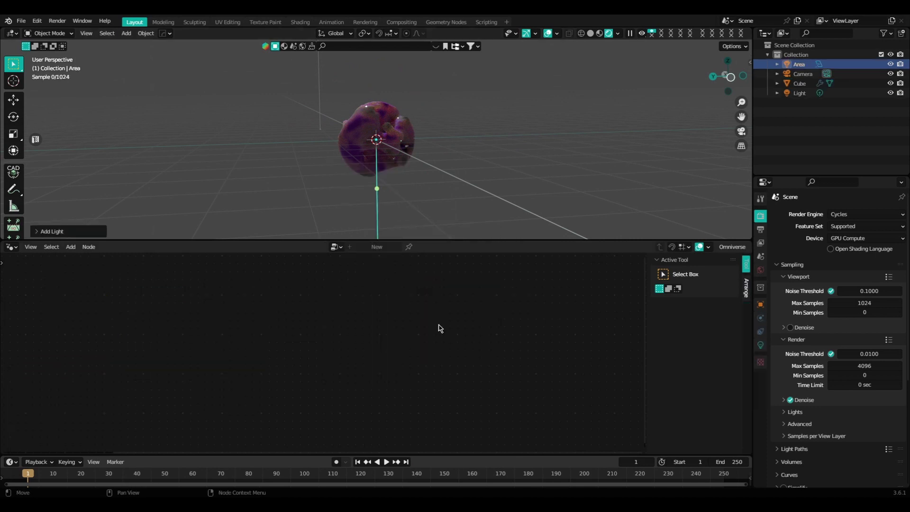
pyautogui.press('g')
pyautogui.press('z')
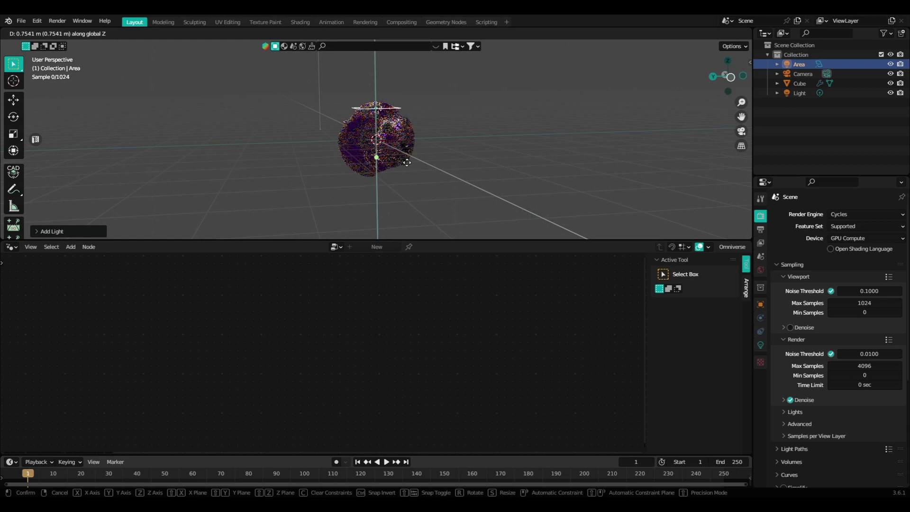
# - Scale up the Area light so that it is wider than the mesh below it
pyautogui.moveTo(411, 165); pyautogui.dragTo(411, 190, button='middle')
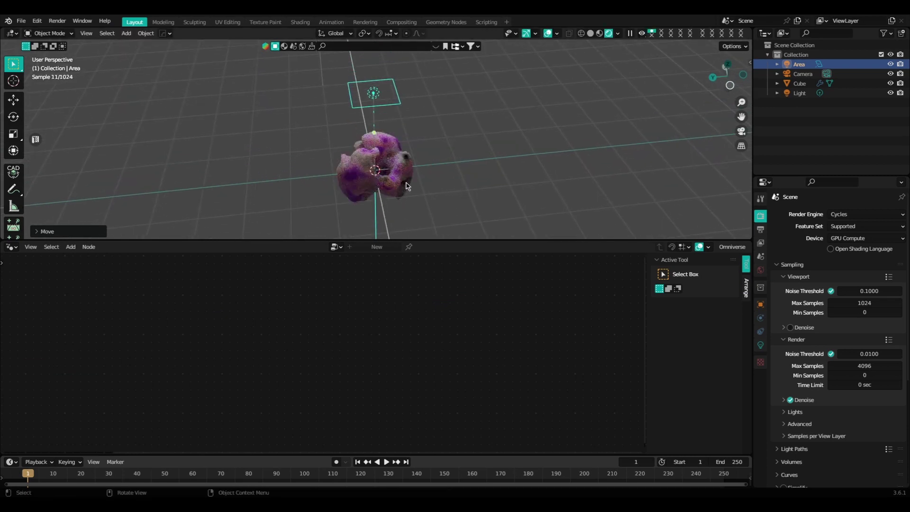
pyautogui.scroll(-1, 410, 185)
pyautogui.press('s')
pyautogui.click(549, 187)
pyautogui.moveTo(549, 186); pyautogui.dragTo(476, 165, button='middle')
# - Set the Area light's power to 250 W
pyautogui.click(761, 346)
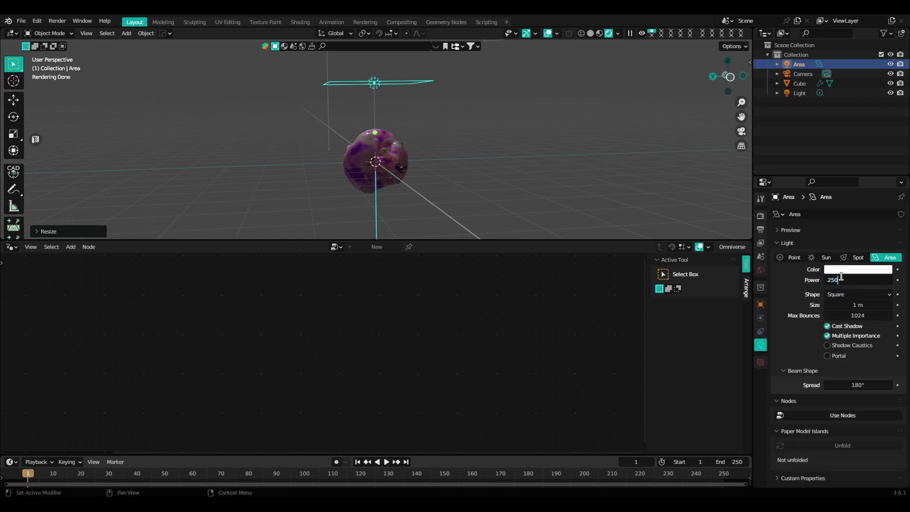
pyautogui.press('Return')
pyautogui.moveTo(525, 167)
pyautogui.mouseDown(button='middle')
pyautogui.moveTo(447, 144)
pyautogui.moveTo(535, 173)
pyautogui.mouseUp(button='middle')
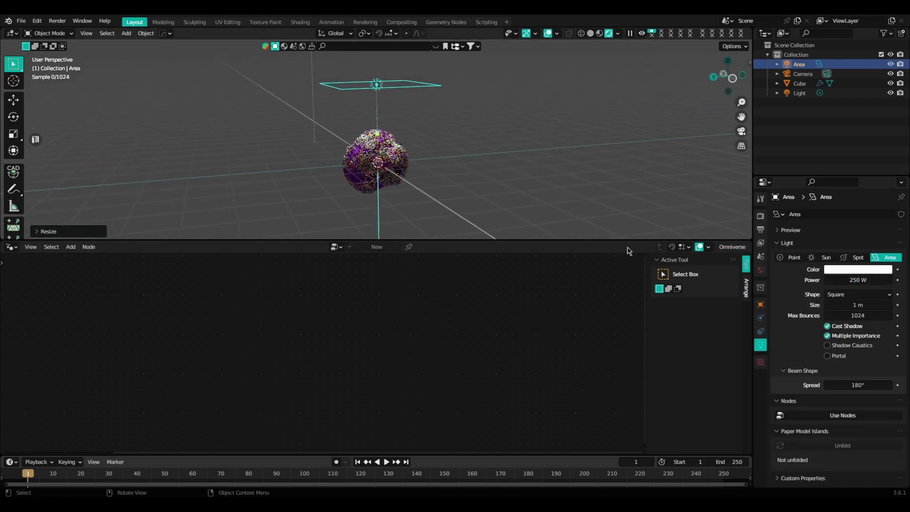
# - Add a Track To constraint to the Area light with the Cube as its target
pyautogui.click(761, 330)
pyautogui.click(811, 215)
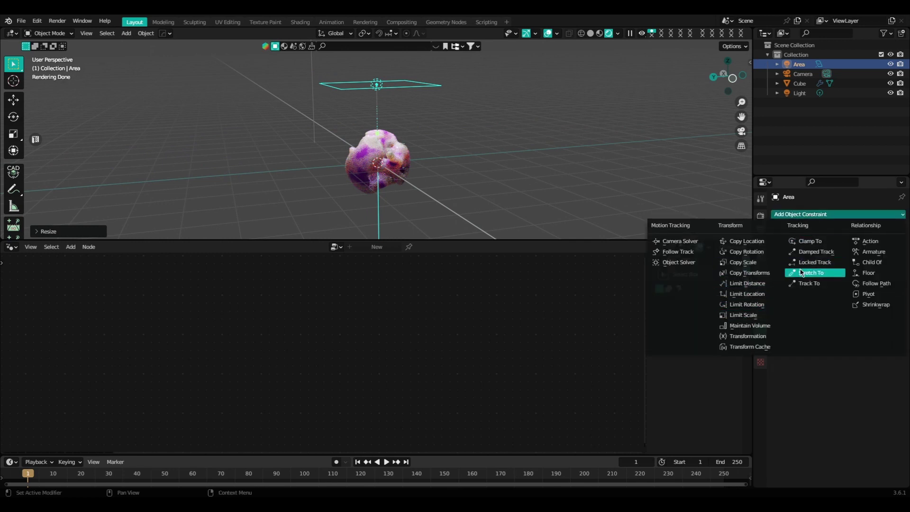
pyautogui.click(807, 283)
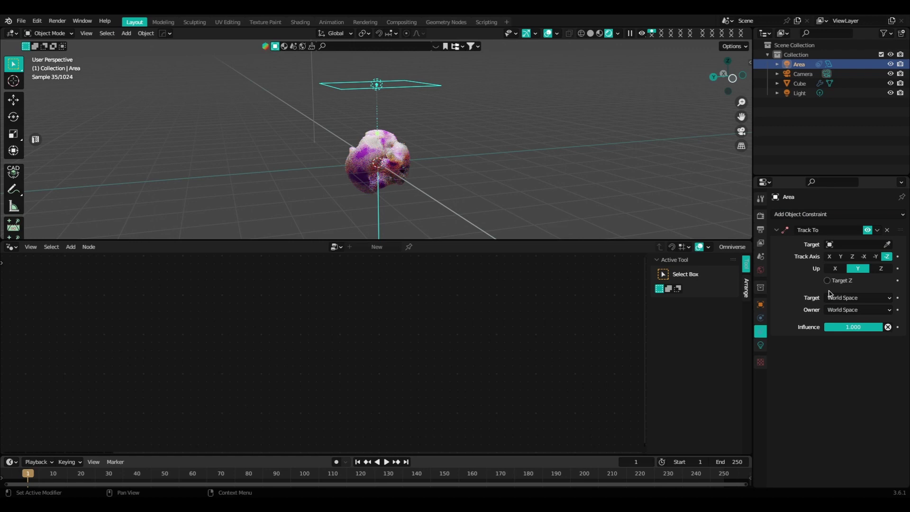
pyautogui.click(374, 144)
# - Move the Area light to one side above the mesh and place a duplicate of it on the opposite side
pyautogui.press('g')
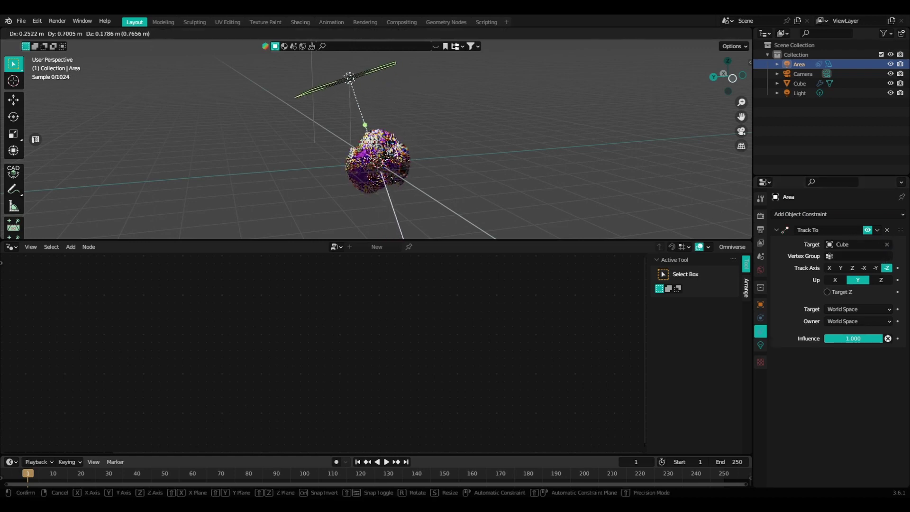
pyautogui.click(284, 65)
pyautogui.moveTo(343, 161)
pyautogui.mouseDown(button='middle')
pyautogui.moveTo(379, 180)
pyautogui.moveTo(358, 161)
pyautogui.mouseUp(button='middle')
pyautogui.hotkey('shift', 'd')
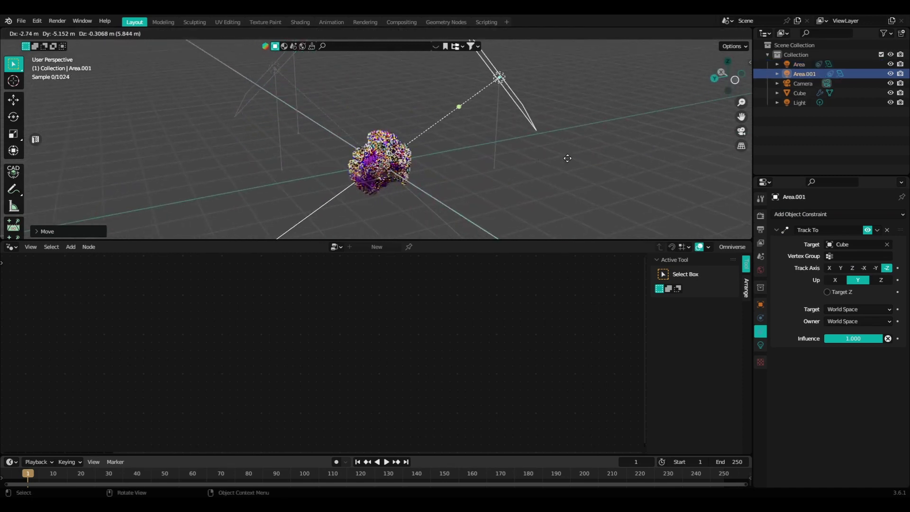
# - Add a mesh circle and lower it along the Z axis to just beneath the noise-shaped mesh
pyautogui.moveTo(470, 157); pyautogui.dragTo(434, 161, button='middle')
pyautogui.scroll(3, 430, 177)
pyautogui.hotkey('shift', 'a')
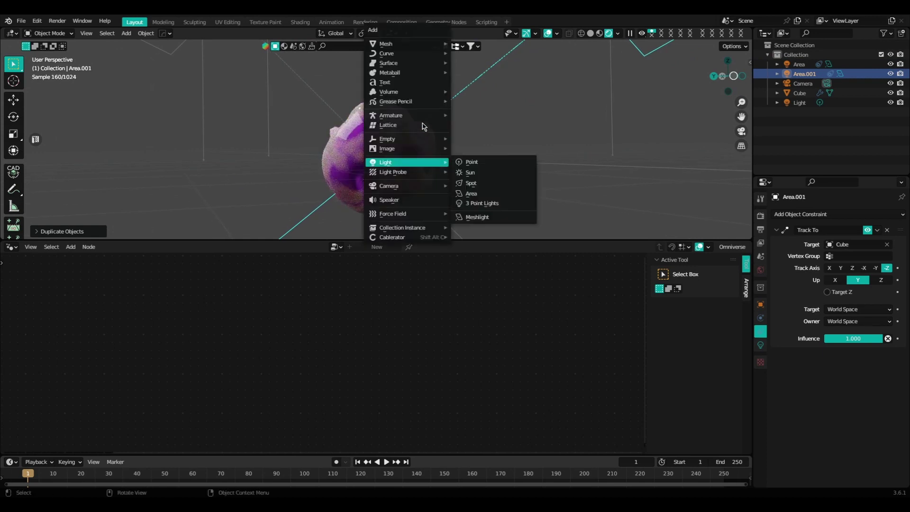
pyautogui.moveTo(417, 44)
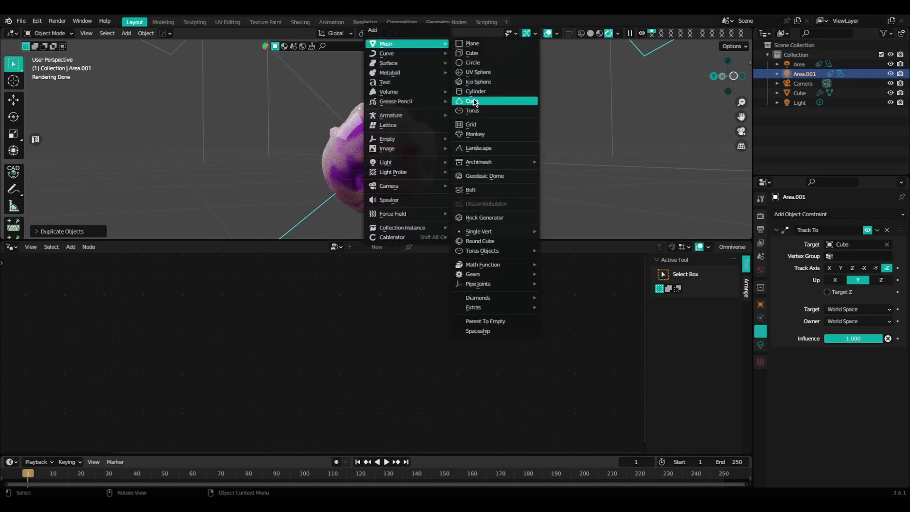
pyautogui.click(473, 62)
pyautogui.press('g')
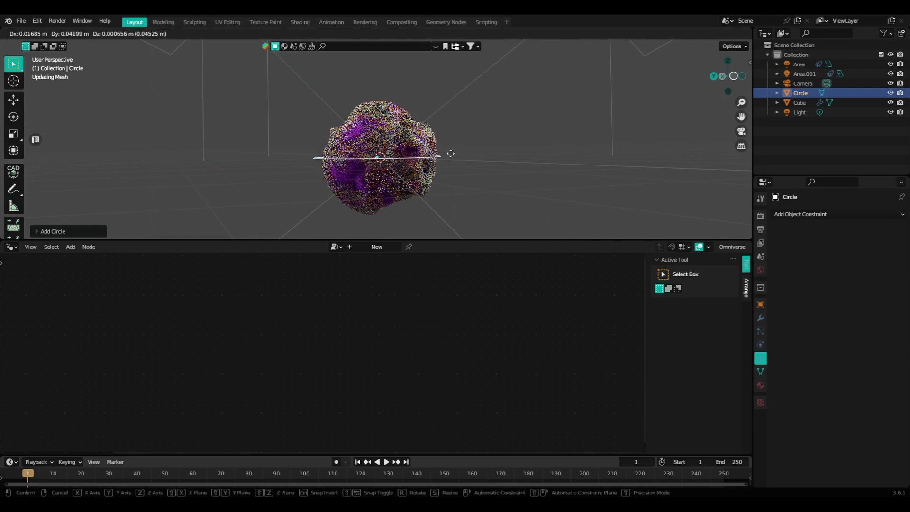
pyautogui.press('z')
pyautogui.click(447, 221)
# - Scale up the circle until it spreads far beyond the mesh and the lights as a floor outline
pyautogui.scroll(-3, 438, 205)
pyautogui.moveTo(422, 184); pyautogui.dragTo(422, 205, button='middle')
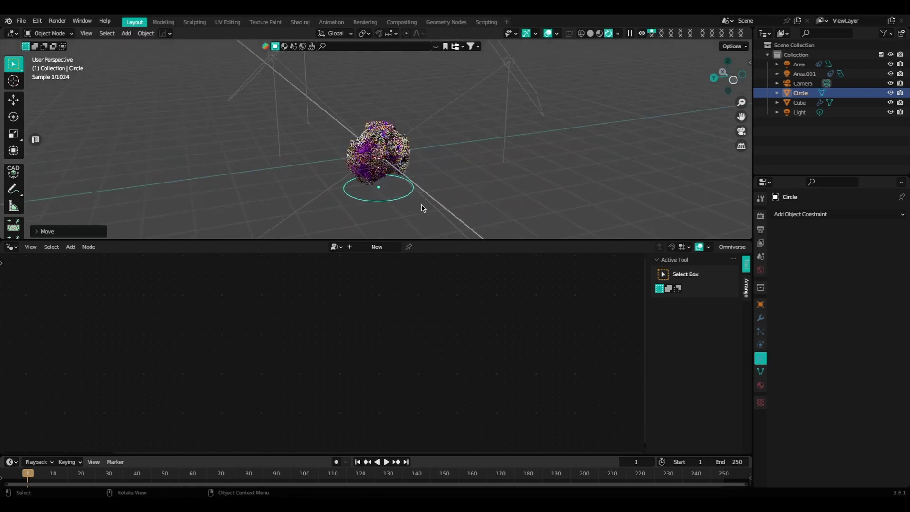
pyautogui.press('s')
pyautogui.click(591, 199)
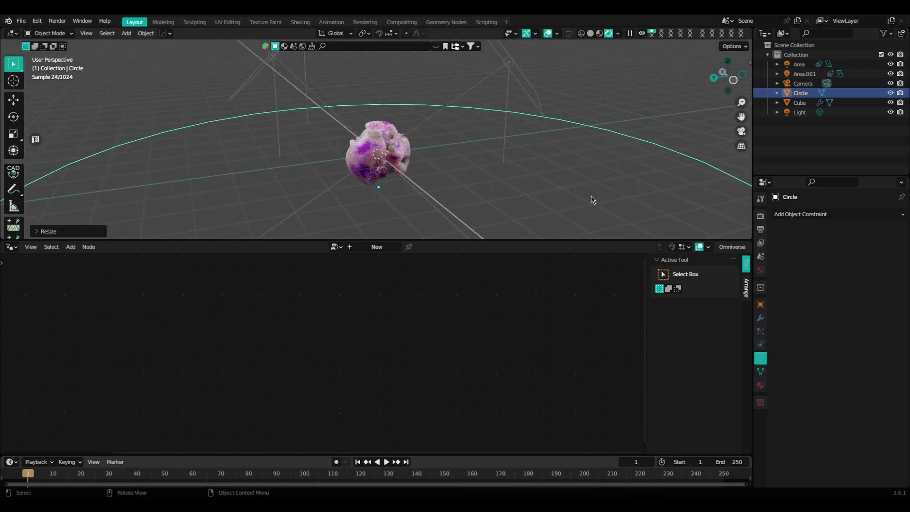
# - Fill the circle with a face in Edit Mode and lower the resulting floor a little further below the mesh
pyautogui.moveTo(591, 200); pyautogui.dragTo(558, 176, button='middle')
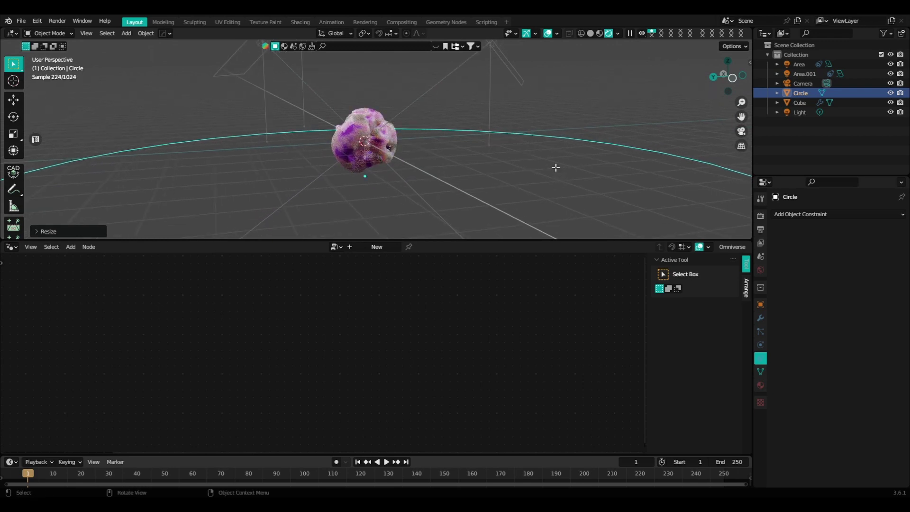
pyautogui.press('Tab')
pyautogui.press('f')
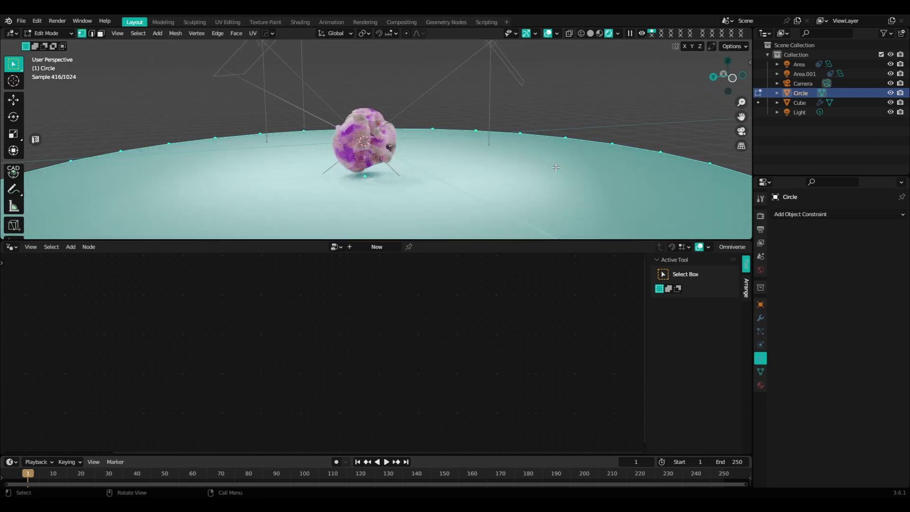
pyautogui.press('Tab')
pyautogui.press('g')
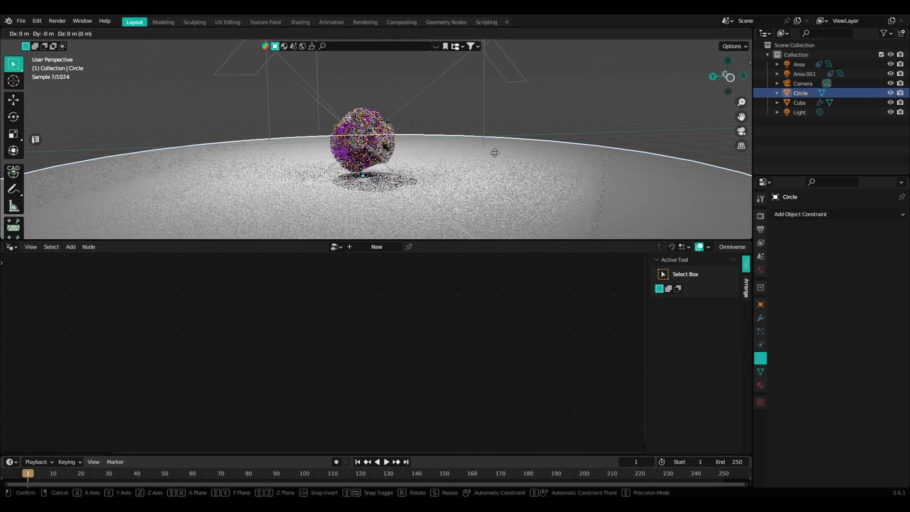
pyautogui.click(479, 166)
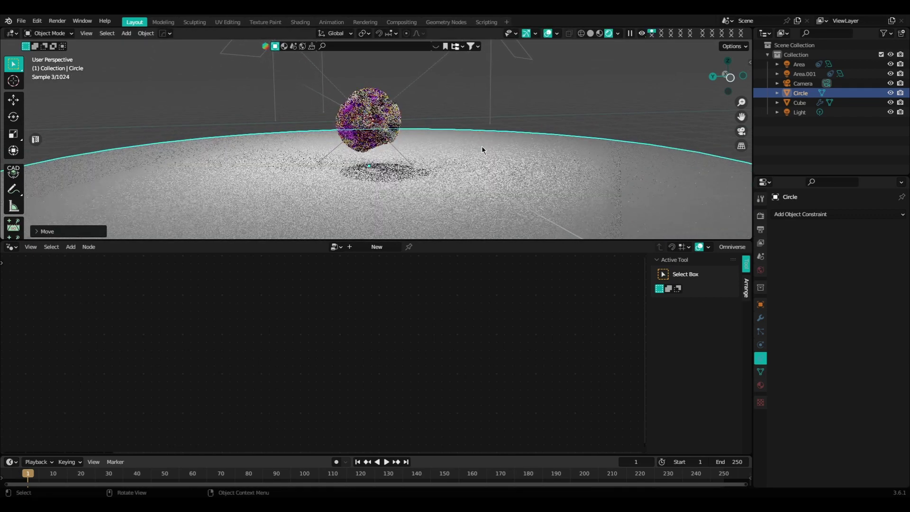
# - Duplicate the floor disc in place and rotate the copy 90° about the Y axis
pyautogui.moveTo(481, 146); pyautogui.dragTo(486, 169, button='middle')
pyautogui.hotkey('shift', 'd')
pyautogui.write('r')
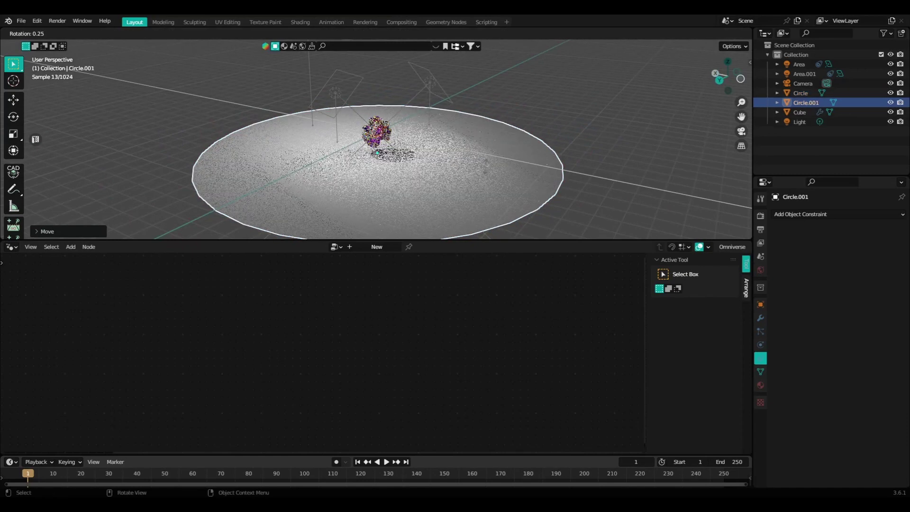
pyautogui.write('y90')
pyautogui.press('Return')
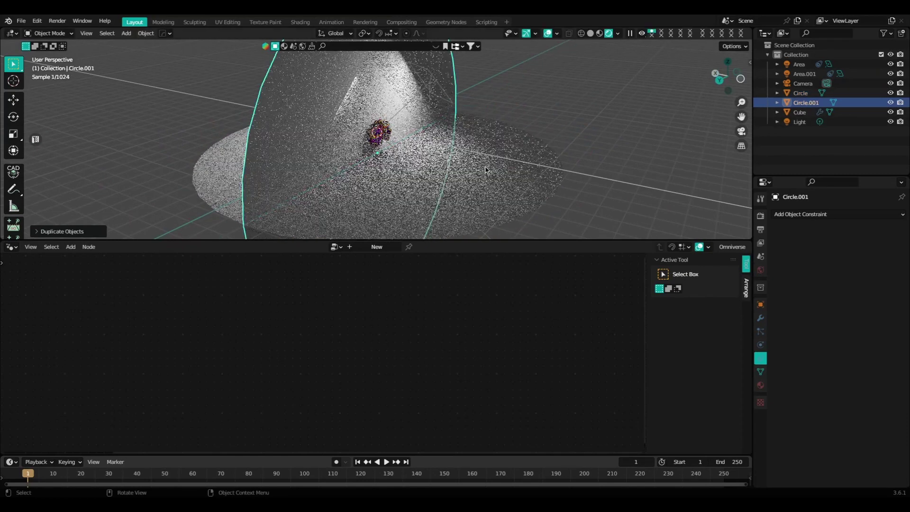
# - Move the upright disc along the X axis so that it stands behind the mesh as a backdrop
pyautogui.press('g')
pyautogui.press('x')
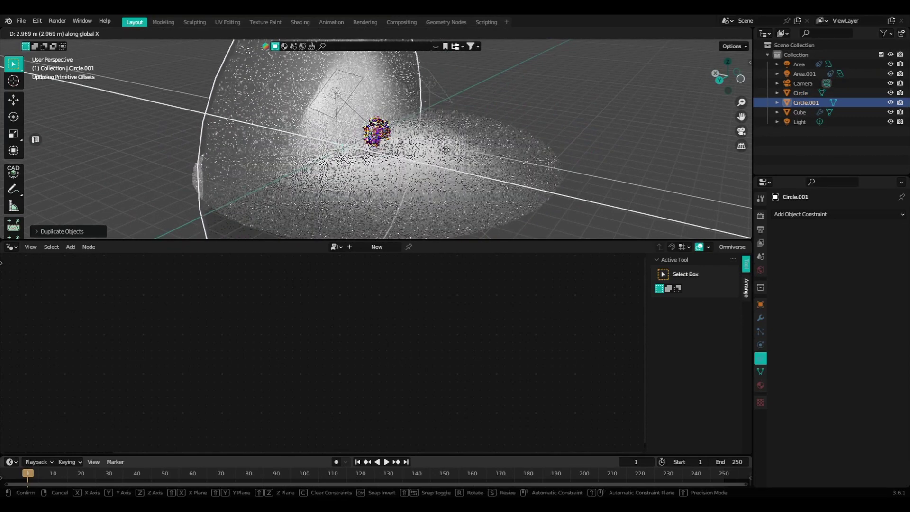
pyautogui.click(386, 162)
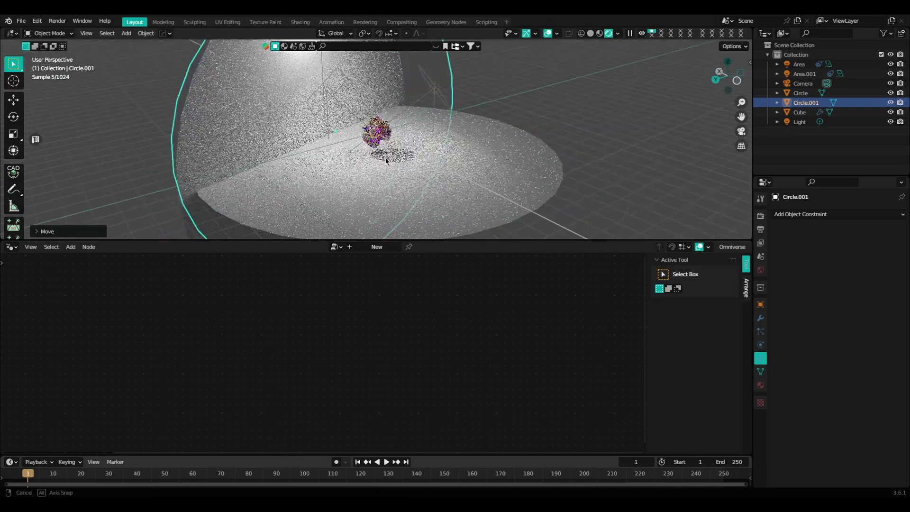
# - Add a Simple Deform modifier to the Cube and set its Twist angle to 180°
pyautogui.moveTo(386, 161); pyautogui.dragTo(380, 150, button='middle')
pyautogui.scroll(8, 388, 145)
pyautogui.keyDown('shift'); pyautogui.moveTo(394, 117); pyautogui.dragTo(412, 169, button='middle'); pyautogui.keyUp('shift')
pyautogui.scroll(3, 411, 190)
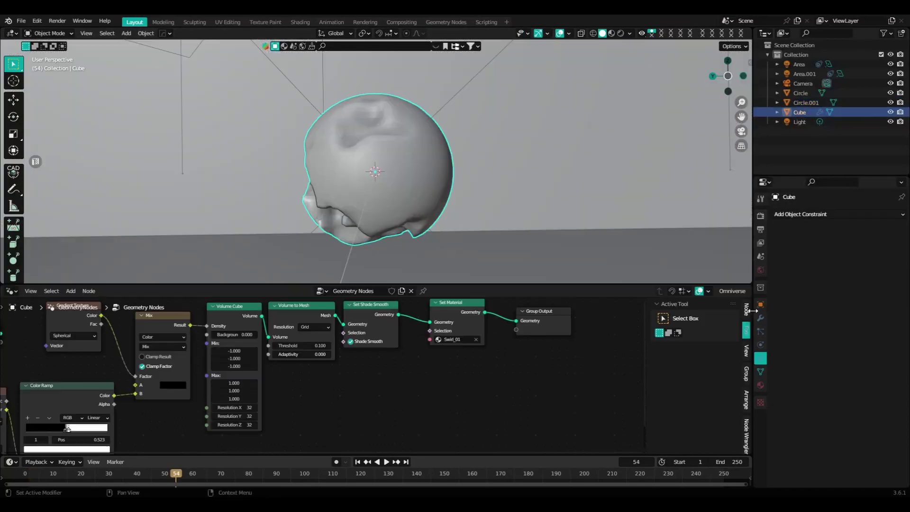
pyautogui.click(761, 320)
pyautogui.click(797, 236)
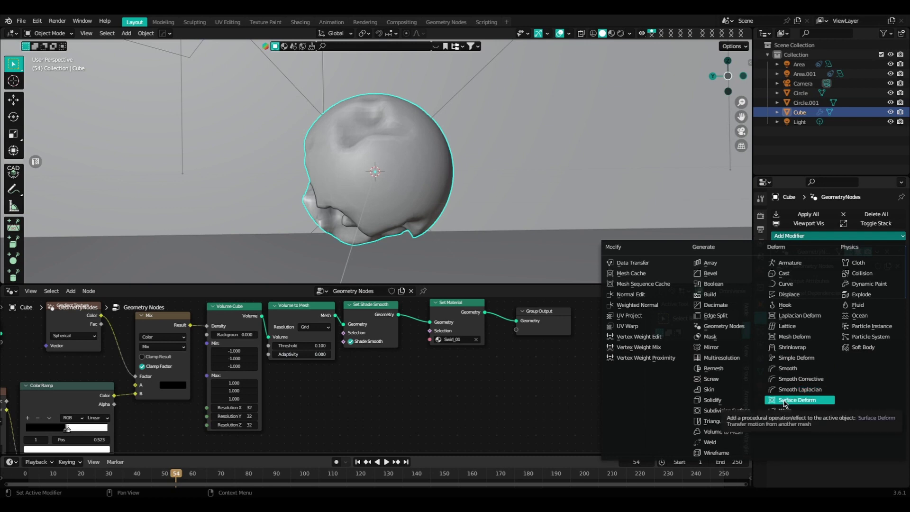
pyautogui.click(797, 358)
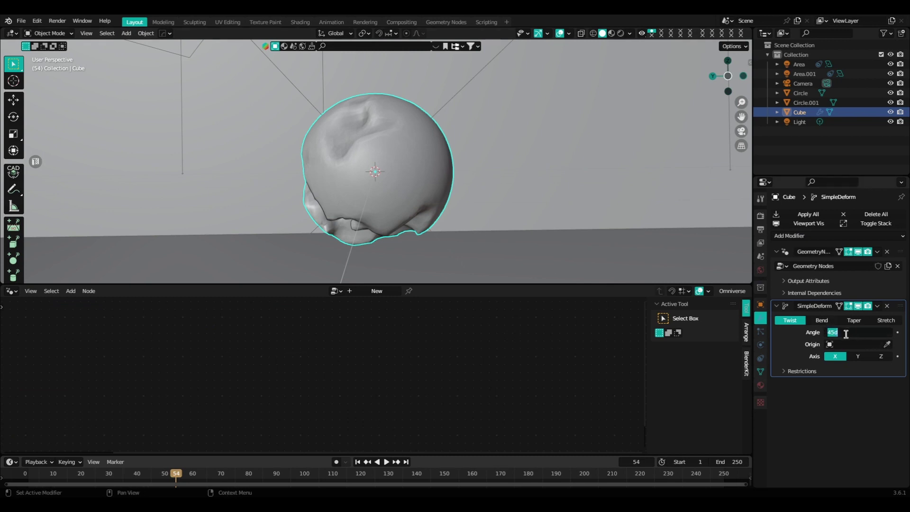
pyautogui.click(843, 333)
pyautogui.write('180')
pyautogui.press('Return')
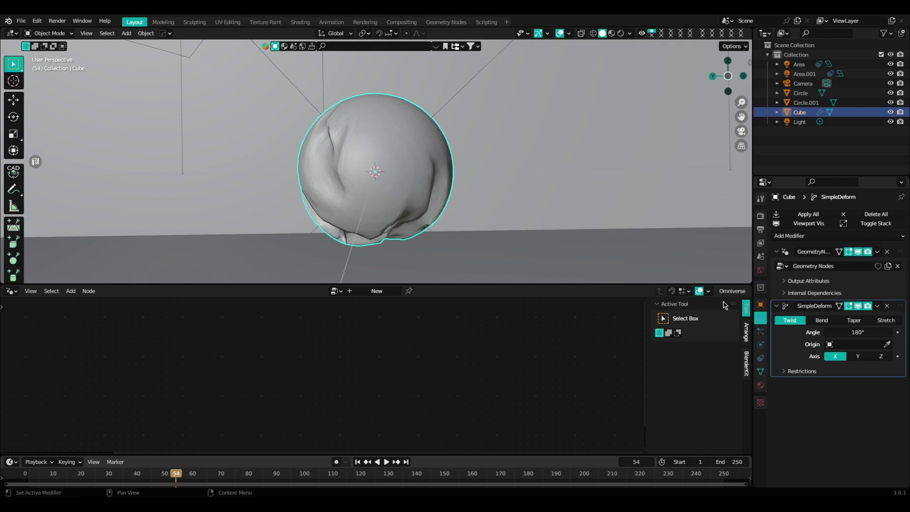
# - Change the Simple Deform twist axis to Y
pyautogui.moveTo(460, 216); pyautogui.dragTo(627, 263, button='middle')
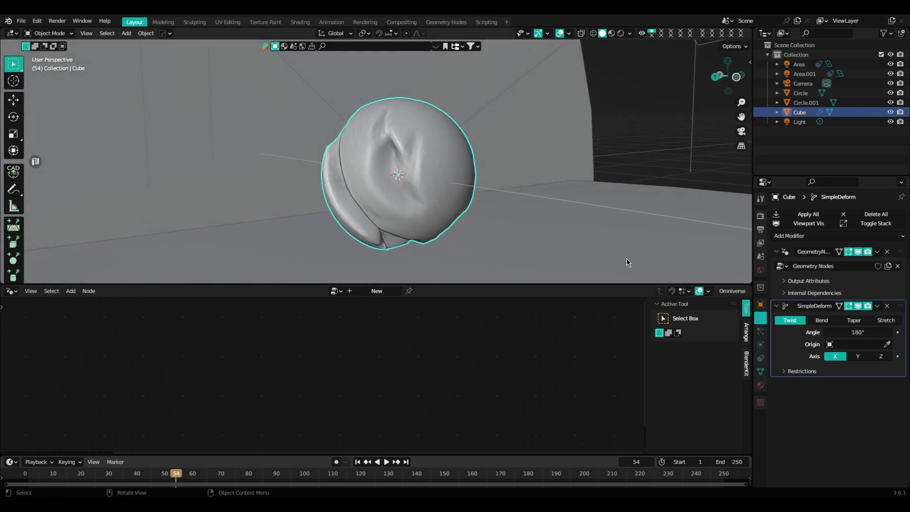
pyautogui.click(859, 357)
pyautogui.moveTo(521, 190); pyautogui.dragTo(445, 194, button='middle')
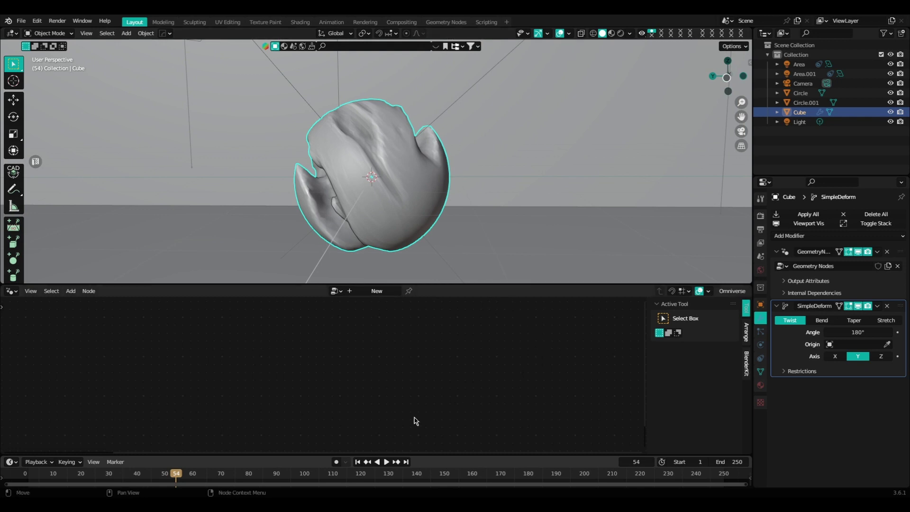
# - Play the animation to examine the twisted mesh's motion from different angles, stopping at frame 18
pyautogui.click(387, 462)
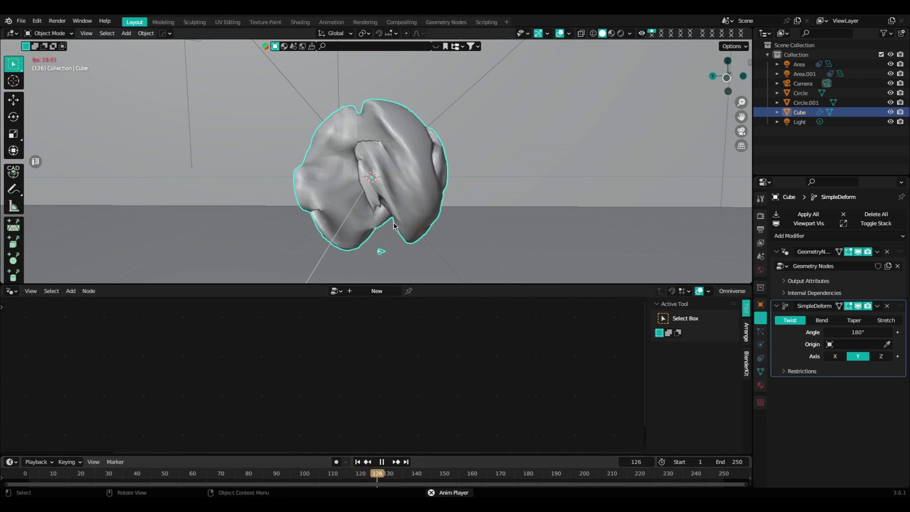
pyautogui.moveTo(397, 224); pyautogui.dragTo(387, 232, button='middle')
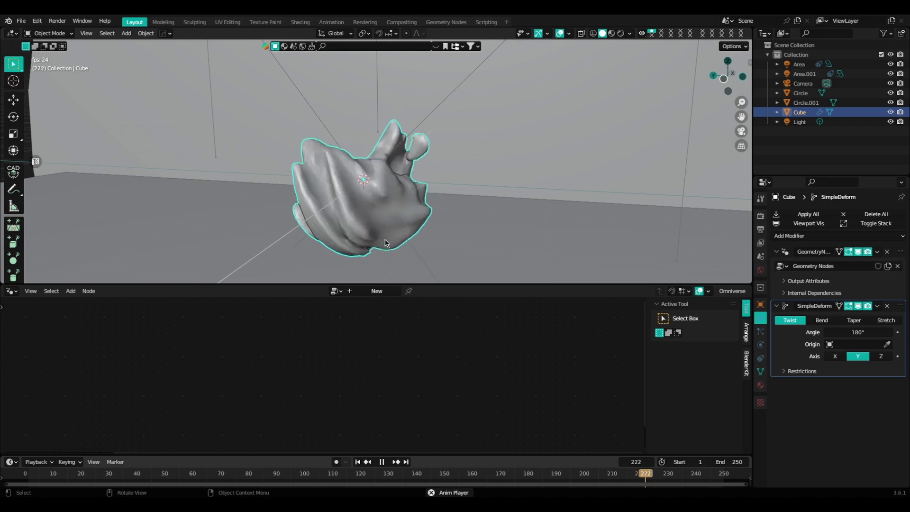
pyautogui.click(387, 462)
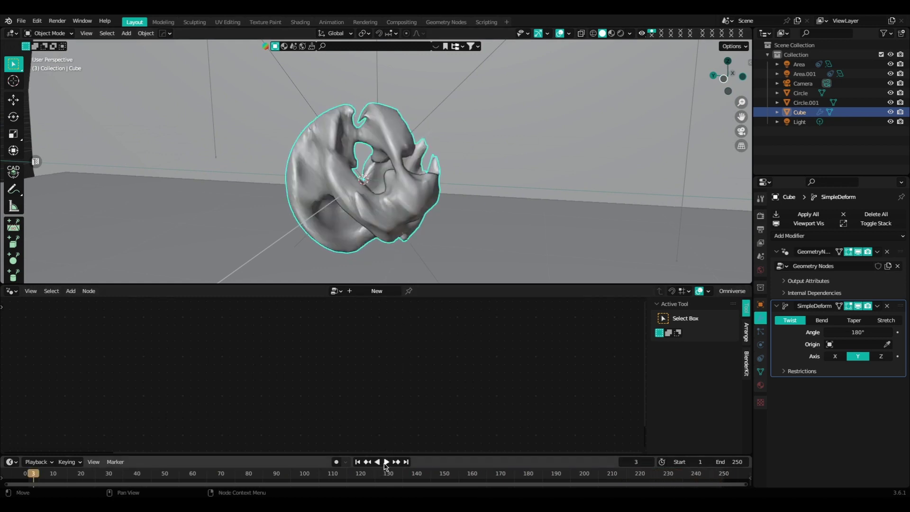
pyautogui.moveTo(420, 276); pyautogui.dragTo(446, 262, button='middle')
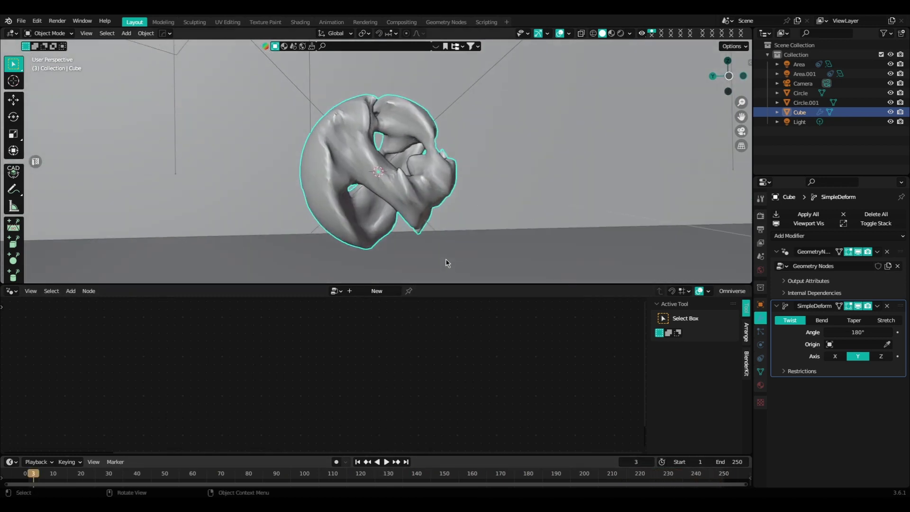
pyautogui.click(386, 463)
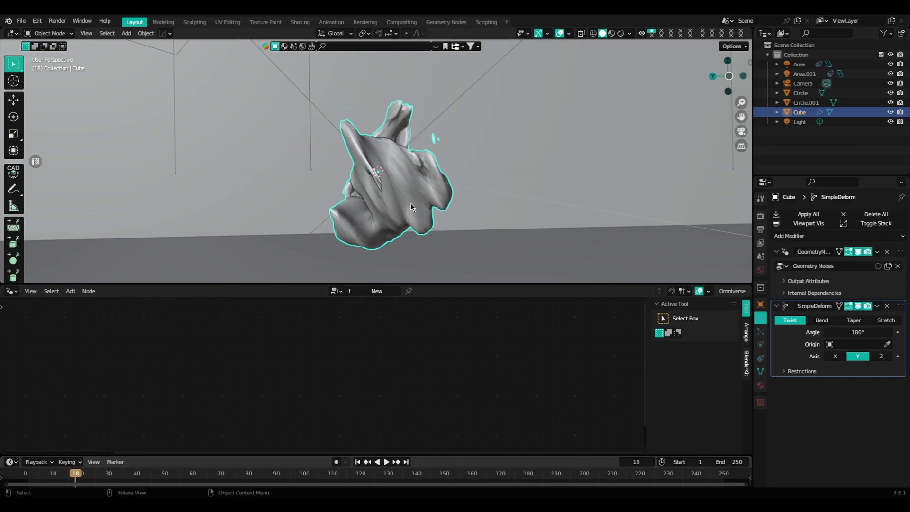
# - Play back the animation in rendered viewport shading with the overlays hidden
pyautogui.press('z')
pyautogui.press('8')
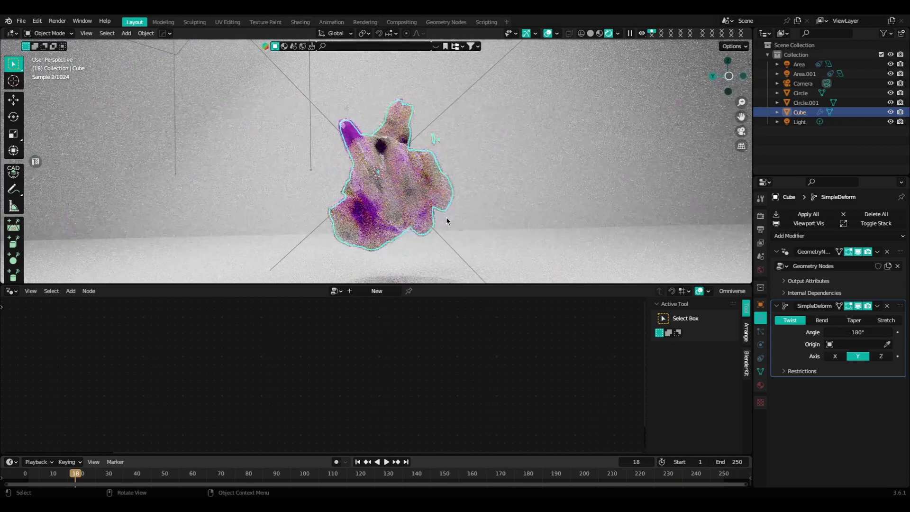
pyautogui.moveTo(440, 215); pyautogui.dragTo(514, 204, button='middle')
pyautogui.click(549, 33)
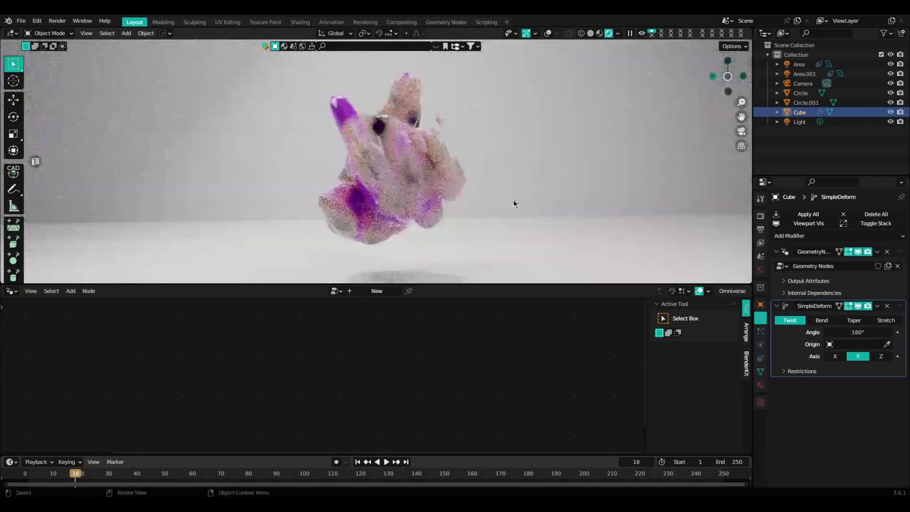
pyautogui.click(386, 461)
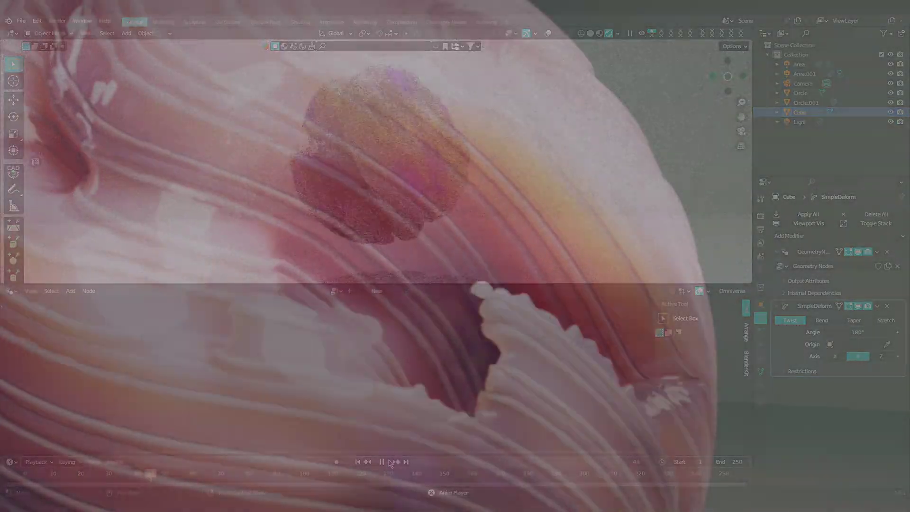